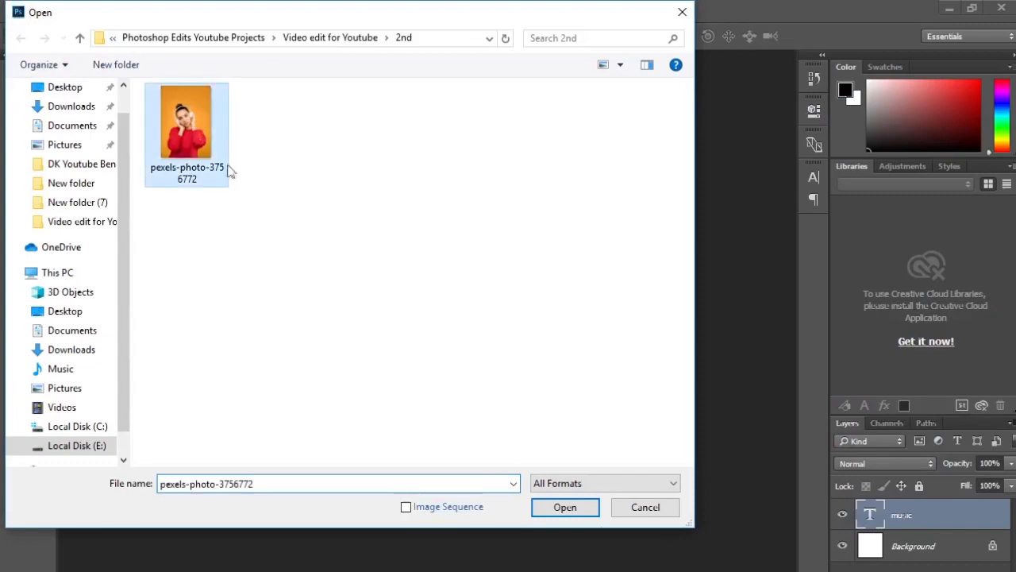
# Open the pexels-photo-3756772 image and place the A, SOFT and MUSIC text layers over it
pyautogui.click(564, 507)
pyautogui.press('f')
pyautogui.press('t')
pyautogui.click(340, 283)
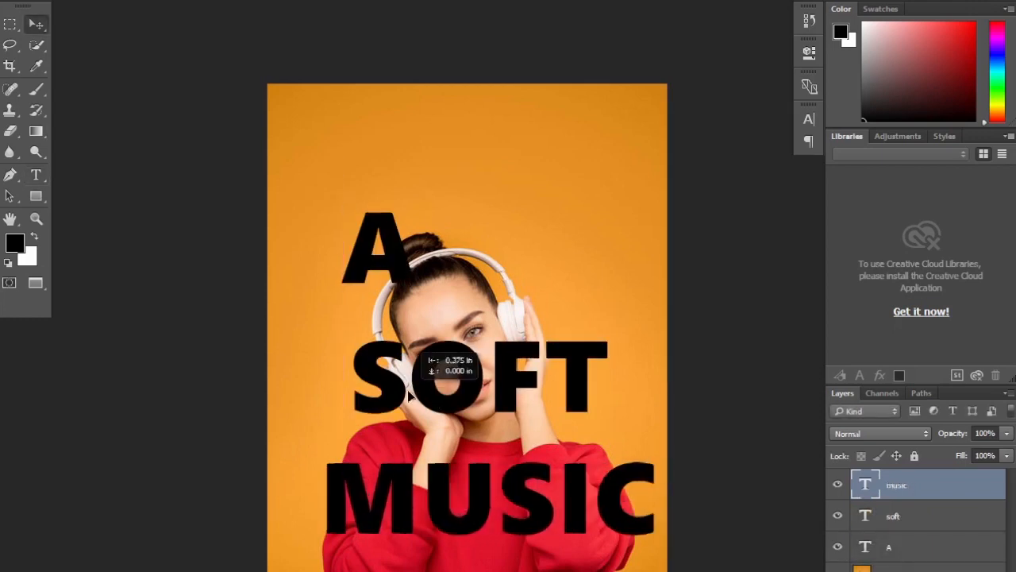
# Arrange the A, SOFT and MUSIC texts as a left-aligned stack in the upper part of the photo
pyautogui.moveTo(442, 362); pyautogui.dragTo(474, 363)
pyautogui.click(905, 545)
pyautogui.moveTo(408, 257); pyautogui.dragTo(359, 150)
pyautogui.click(919, 494)
pyautogui.click(919, 516)
pyautogui.moveTo(579, 391); pyautogui.dragTo(518, 252)
pyautogui.click(920, 485)
pyautogui.moveTo(601, 516); pyautogui.dragTo(514, 359)
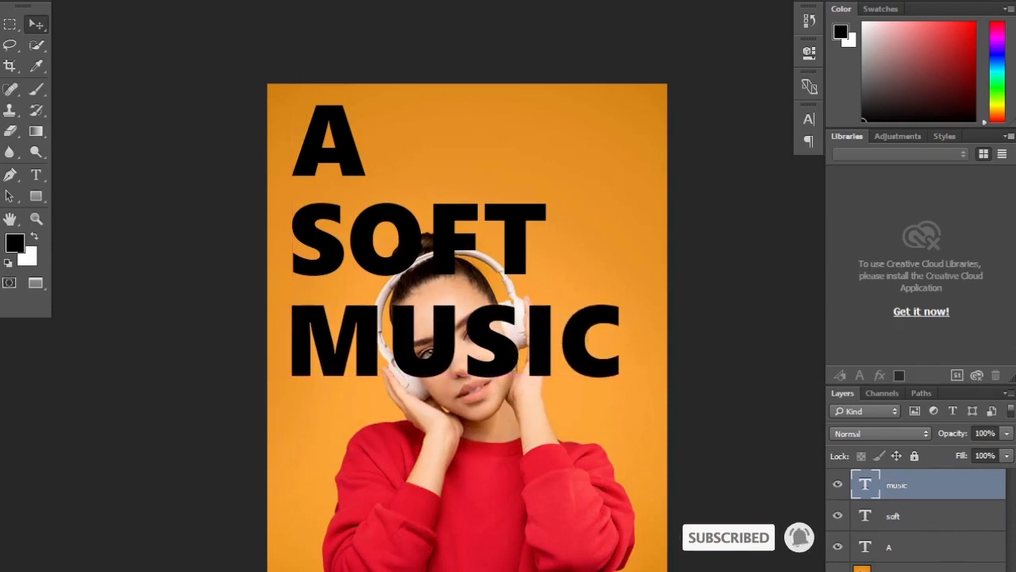
# Reduce the font size of the A, SOFT and MUSIC text layers together to 61.77 pt
pyautogui.keyDown('shift'); pyautogui.click(945, 549); pyautogui.keyUp('shift')
pyautogui.click(809, 118)
pyautogui.moveTo(631, 150); pyautogui.dragTo(622, 159)
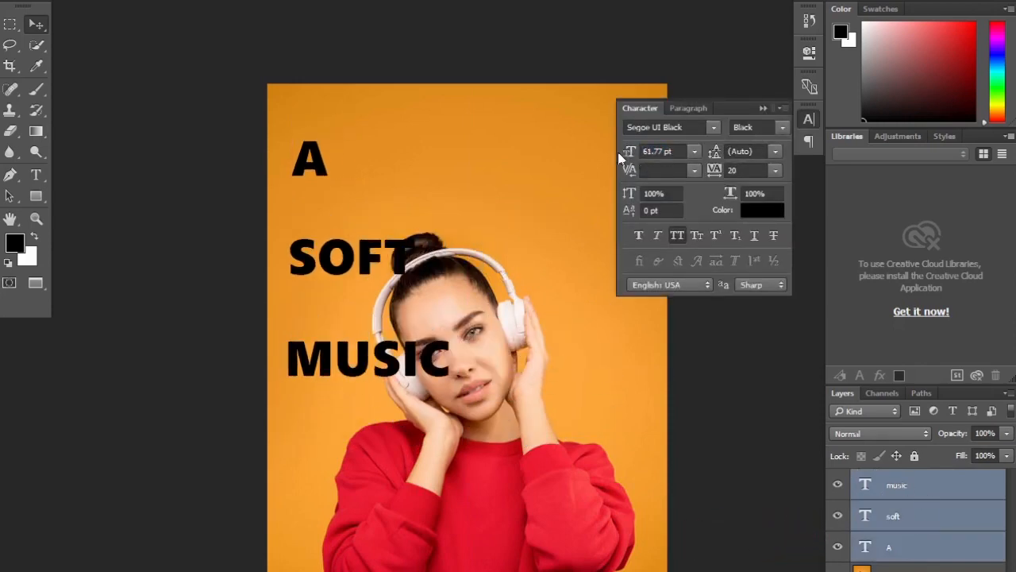
pyautogui.click(763, 109)
# Move the letter A up near the photo's upper-left corner and enlarge it to 96.77 pt
pyautogui.click(900, 544)
pyautogui.moveTo(320, 169); pyautogui.dragTo(319, 136)
pyautogui.click(808, 118)
pyautogui.click(631, 151)
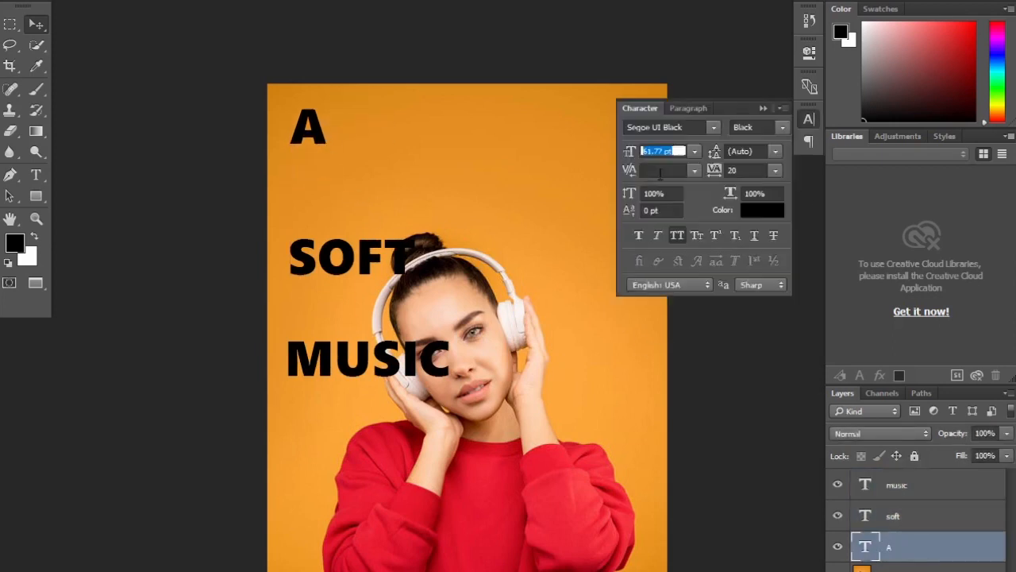
pyautogui.moveTo(629, 154); pyautogui.dragTo(657, 155)
pyautogui.moveTo(331, 135); pyautogui.dragTo(335, 152)
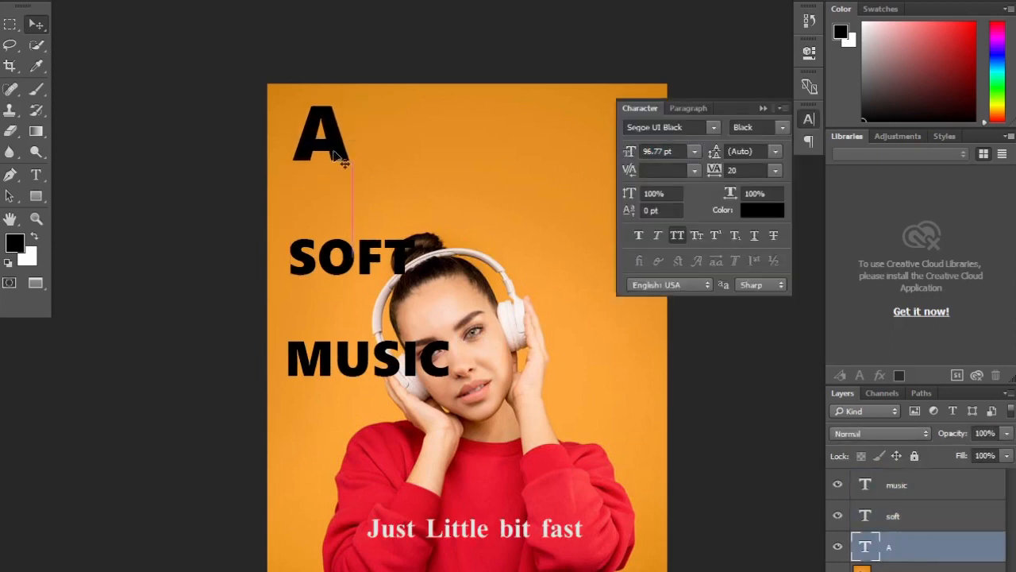
pyautogui.click(763, 109)
# Move SOFT directly beneath the A, and place MUSIC under it, scaled up to span almost the photo's full width
pyautogui.click(932, 519)
pyautogui.moveTo(341, 256); pyautogui.dragTo(346, 190)
pyautogui.click(902, 485)
pyautogui.moveTo(430, 355); pyautogui.dragTo(552, 189)
pyautogui.hotkey('ctrl', 't')
pyautogui.moveTo(493, 286); pyautogui.dragTo(538, 277)
pyautogui.moveTo(620, 210); pyautogui.dragTo(635, 202)
pyautogui.moveTo(542, 263); pyautogui.dragTo(557, 268)
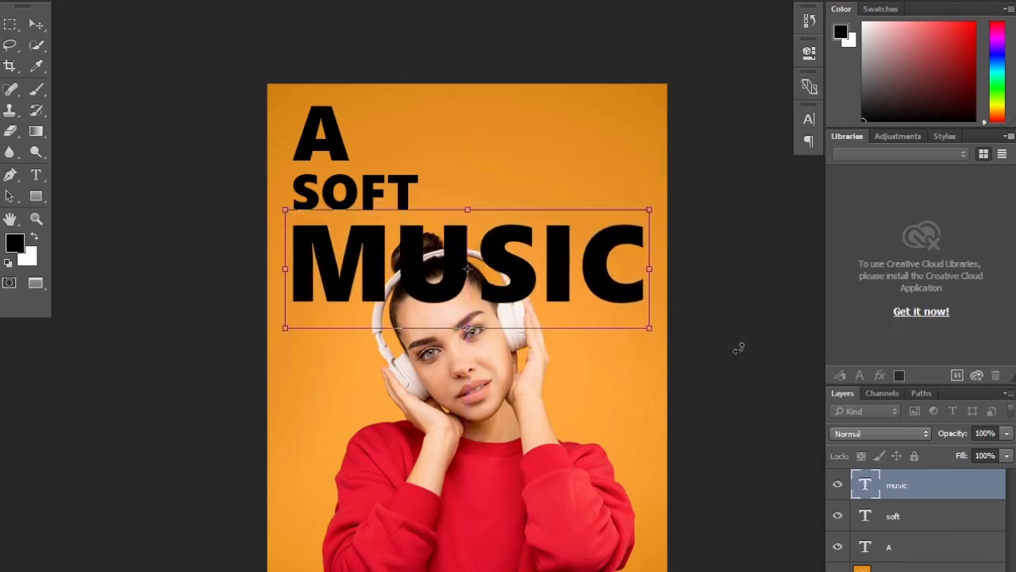
pyautogui.press('Return')
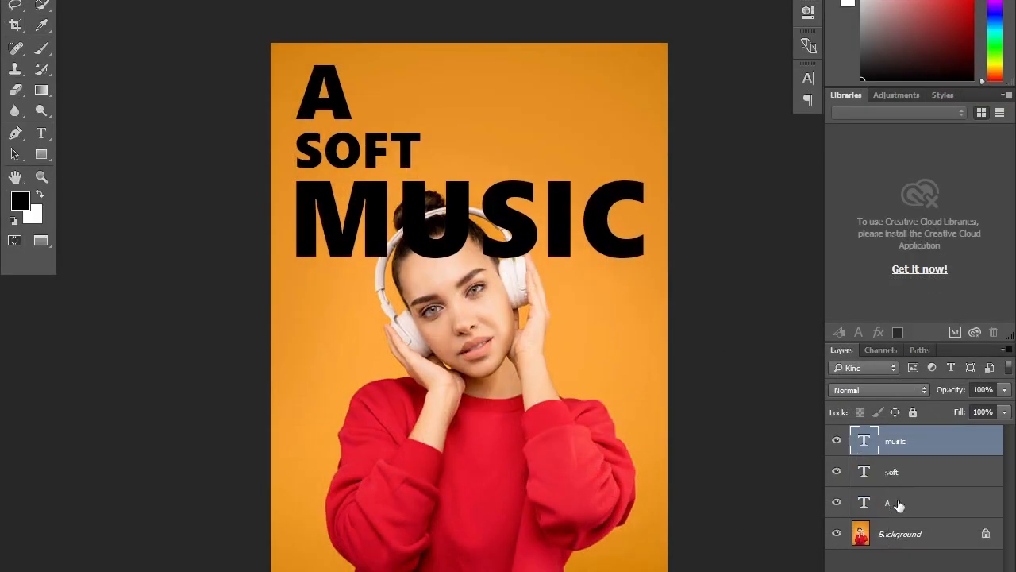
# Change the colour of all three text layers to white, ffffff
pyautogui.keyDown('shift'); pyautogui.click(897, 505); pyautogui.keyUp('shift')
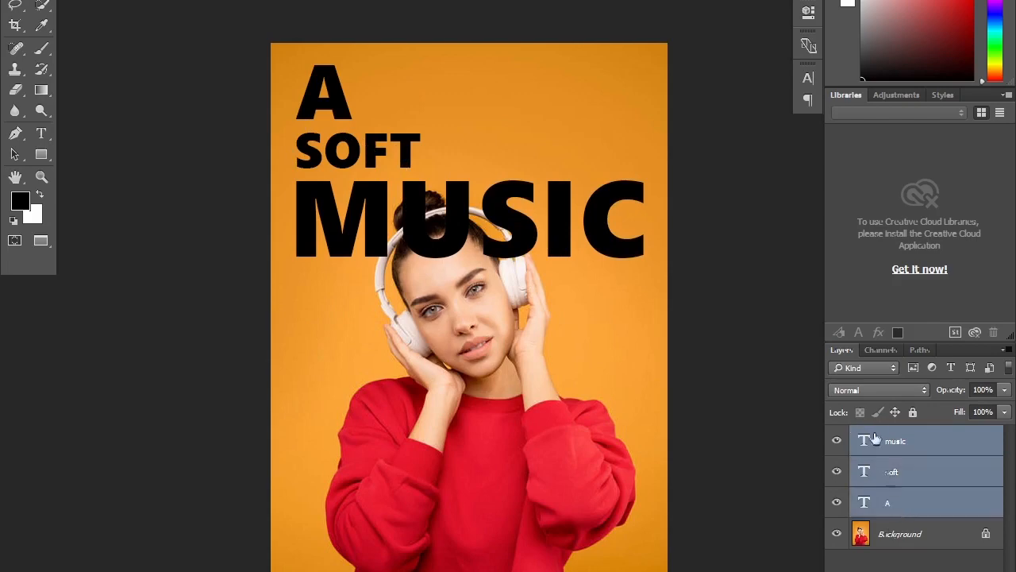
pyautogui.click(803, 81)
pyautogui.click(761, 167)
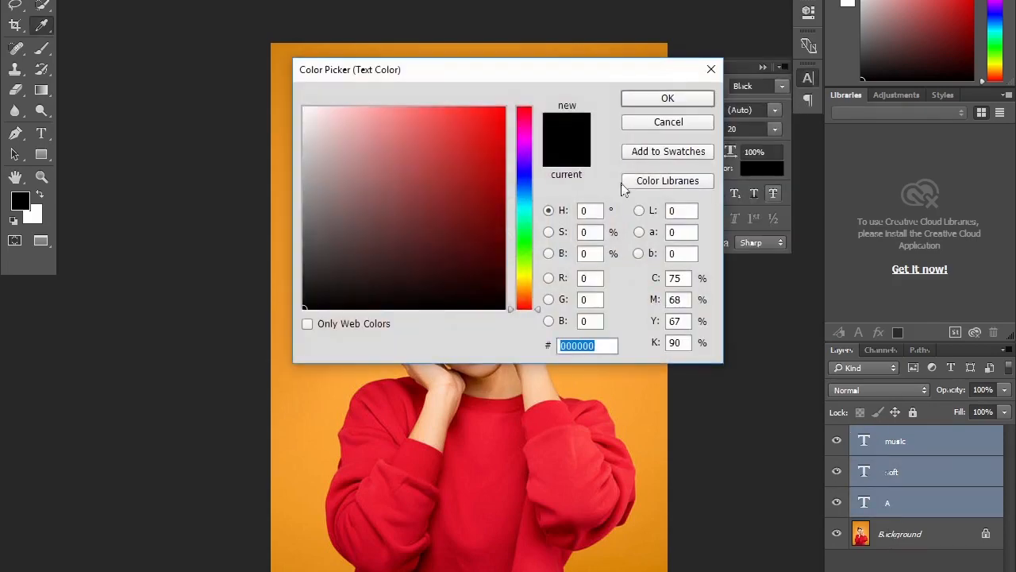
pyautogui.write('ffffff')
pyautogui.moveTo(415, 72); pyautogui.dragTo(768, 96)
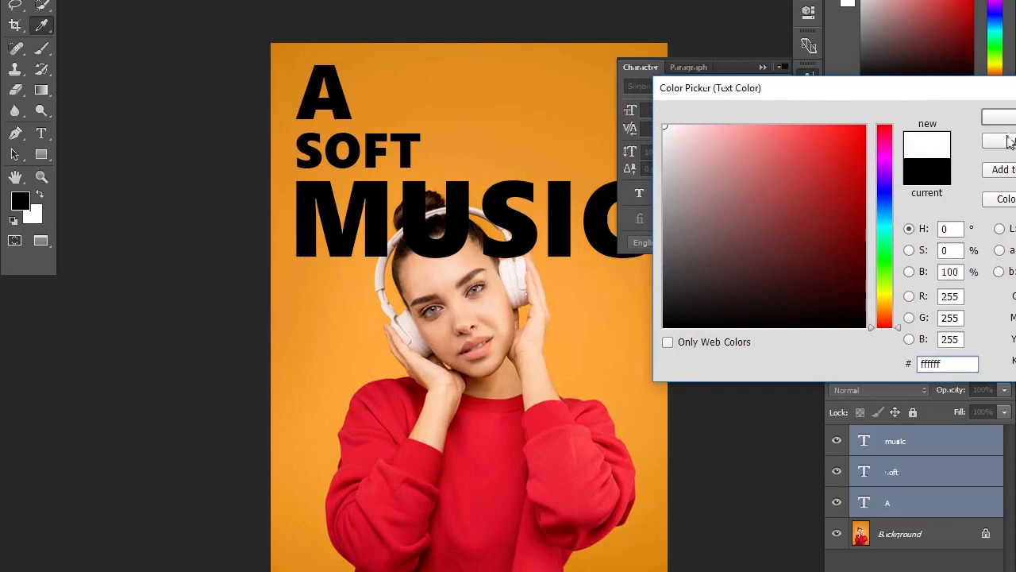
pyautogui.moveTo(913, 90); pyautogui.dragTo(870, 82)
pyautogui.click(977, 108)
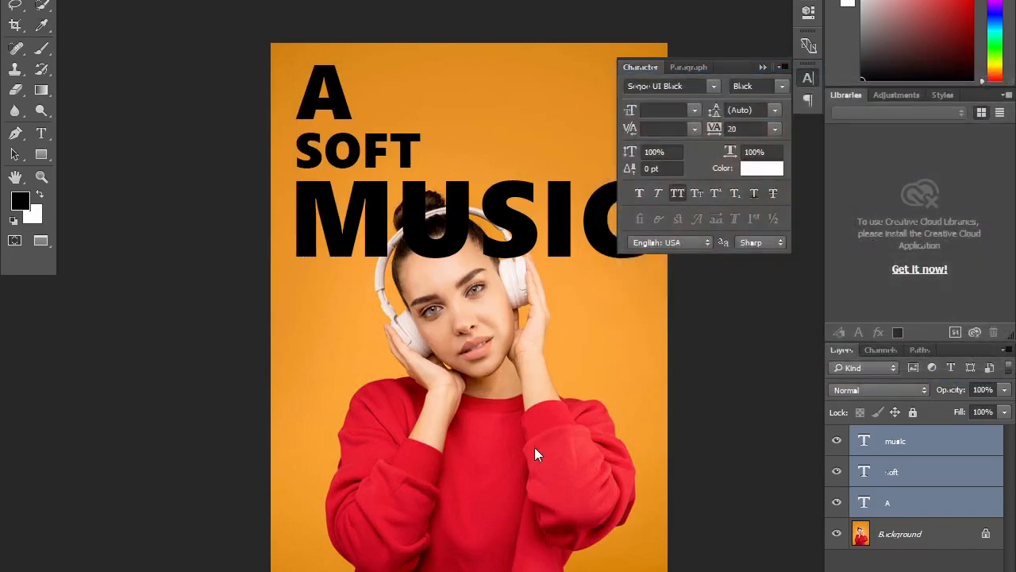
pyautogui.click(759, 67)
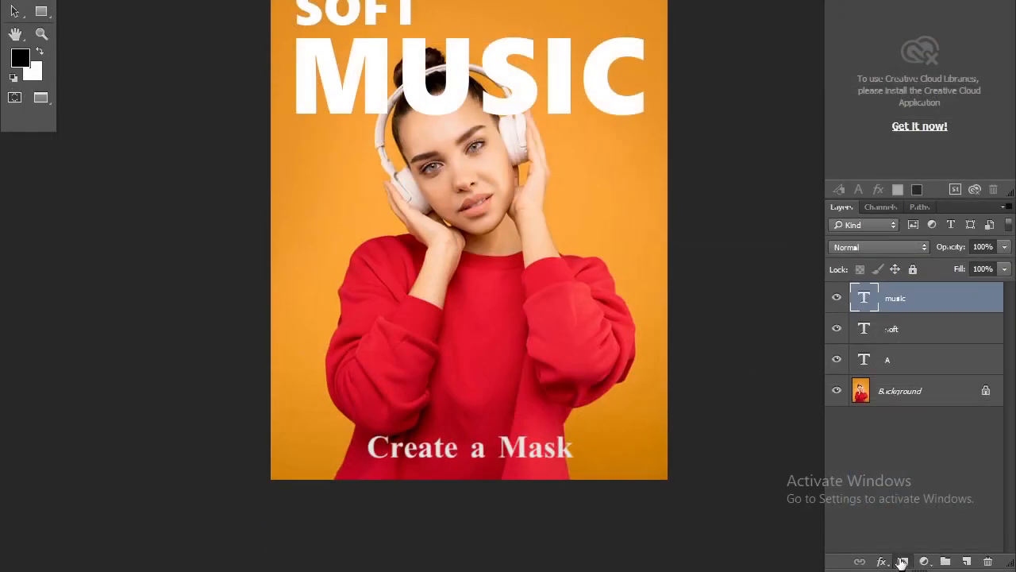
# Add a layer mask to the MUSIC text and ready a soft 35 px brush with 0% hardness and 25% flow
pyautogui.click(902, 561)
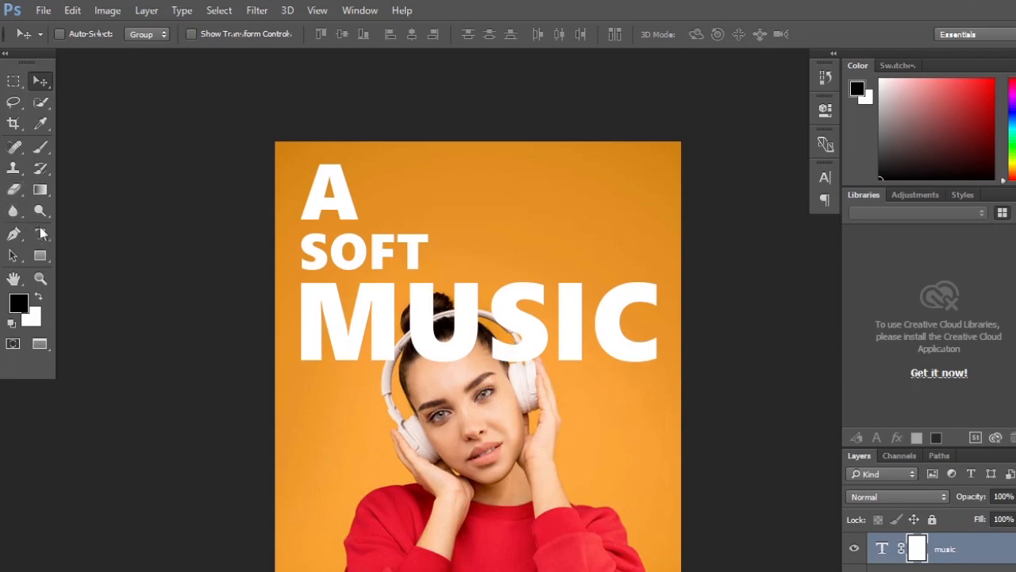
pyautogui.click(40, 146)
pyautogui.moveTo(395, 39); pyautogui.dragTo(357, 38)
pyautogui.click(80, 35)
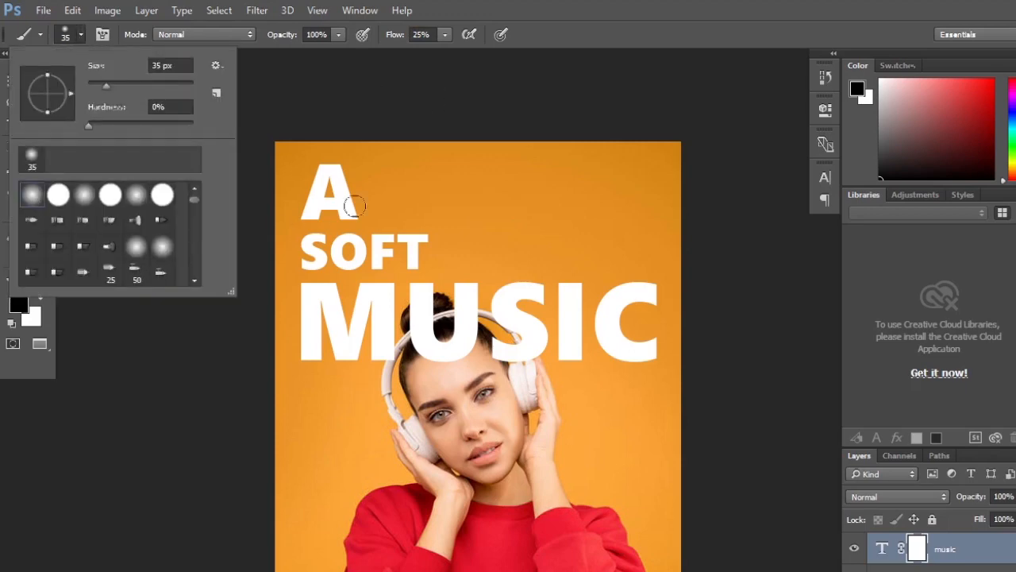
pyautogui.click(632, 38)
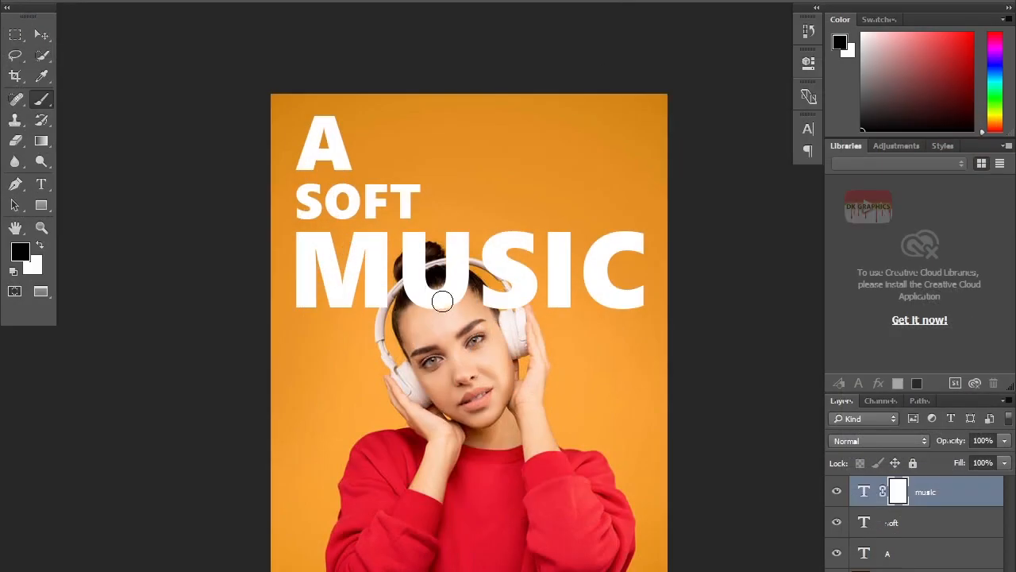
# Paint black on the MUSIC mask over the U to uncover the woman's head, bun and headband, reducing the brush to 15 px
pyautogui.hotkey('ctrl', '+')
pyautogui.hotkey('ctrl', '+')
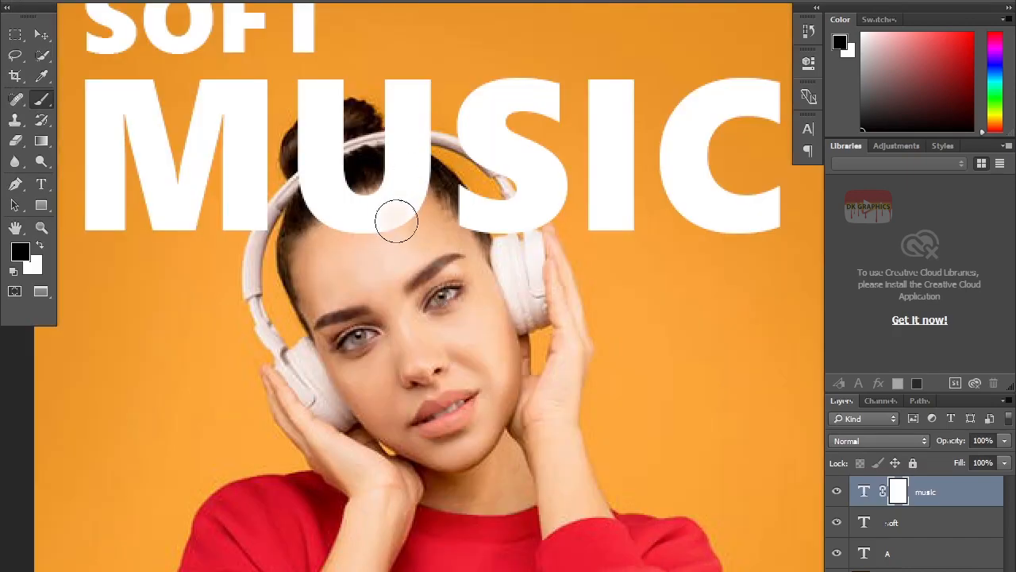
pyautogui.click(40, 245)
pyautogui.click(41, 245)
pyautogui.moveTo(384, 215)
pyautogui.mouseDown()
pyautogui.moveTo(336, 214)
pyautogui.moveTo(404, 207)
pyautogui.moveTo(403, 169)
pyautogui.moveTo(389, 181)
pyautogui.moveTo(325, 184)
pyautogui.moveTo(413, 180)
pyautogui.moveTo(369, 221)
pyautogui.mouseUp()
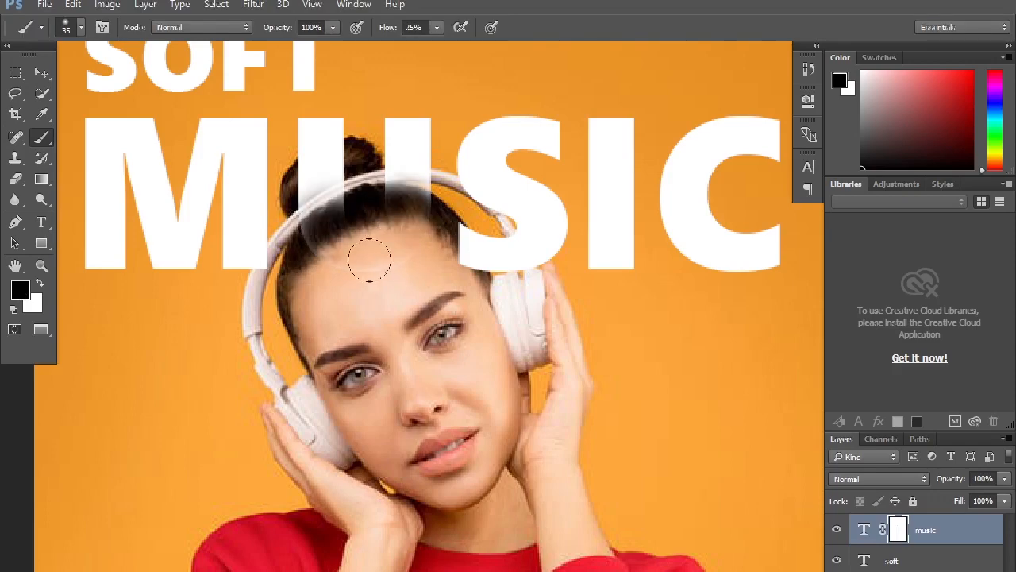
pyautogui.moveTo(369, 260)
pyautogui.mouseDown()
pyautogui.moveTo(301, 198)
pyautogui.moveTo(343, 212)
pyautogui.moveTo(342, 160)
pyautogui.moveTo(327, 162)
pyautogui.moveTo(344, 178)
pyautogui.moveTo(306, 195)
pyautogui.moveTo(329, 164)
pyautogui.moveTo(311, 183)
pyautogui.mouseUp()
pyautogui.press('[')
pyautogui.press('[')
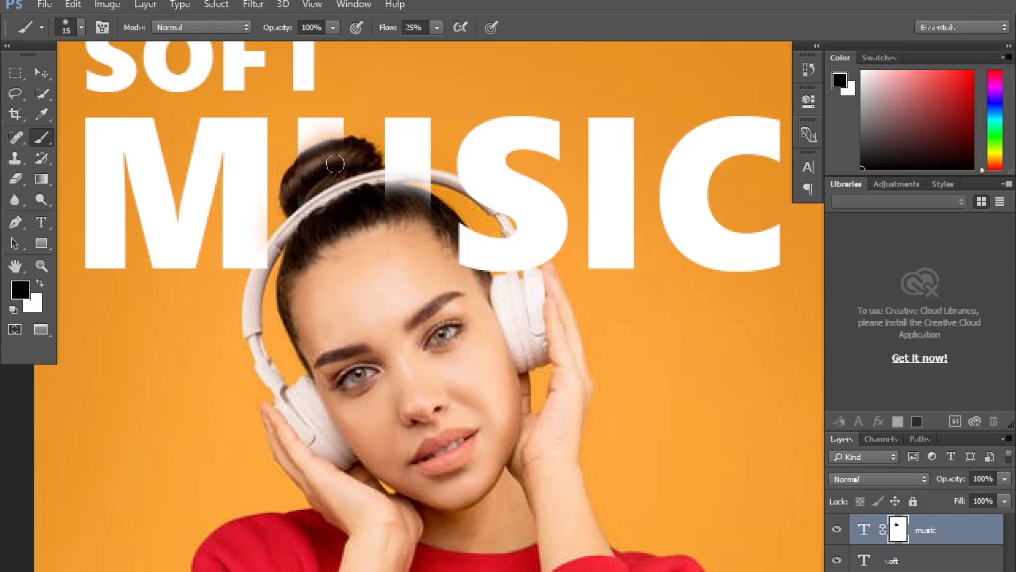
pyautogui.moveTo(386, 187); pyautogui.dragTo(413, 174)
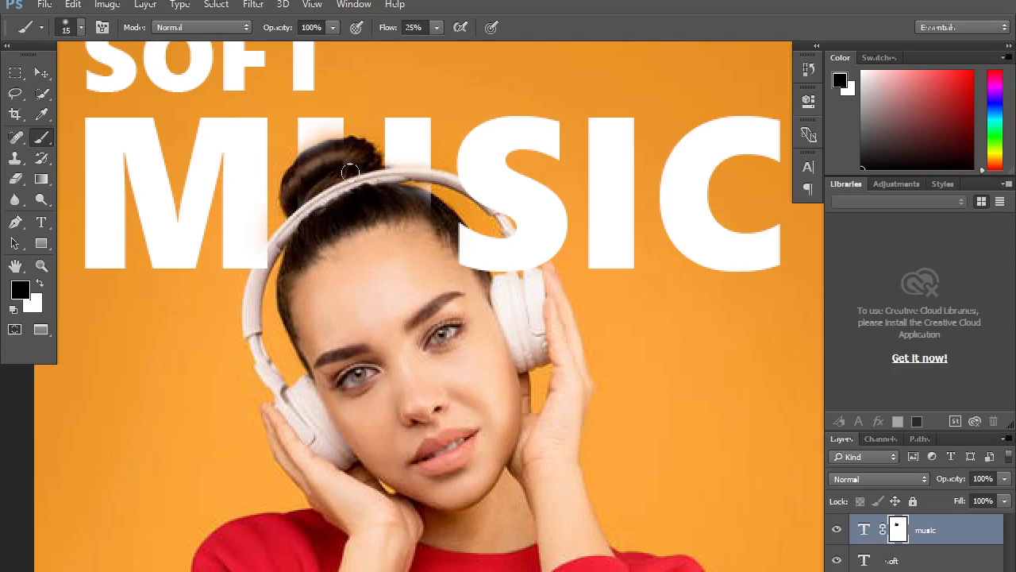
# Paint white on the mask with 7 and 4 px brushes to restore the U's right stem above and below the headband
pyautogui.hotkey('ctrl', '+')
pyautogui.hotkey('ctrl', '+')
pyautogui.hotkey('ctrl', '+')
pyautogui.moveTo(309, 187)
pyautogui.mouseDown()
pyautogui.moveTo(374, 272)
pyautogui.moveTo(413, 413)
pyautogui.mouseUp()
pyautogui.moveTo(341, 274)
pyautogui.mouseDown()
pyautogui.moveTo(432, 426)
pyautogui.moveTo(465, 534)
pyautogui.mouseUp()
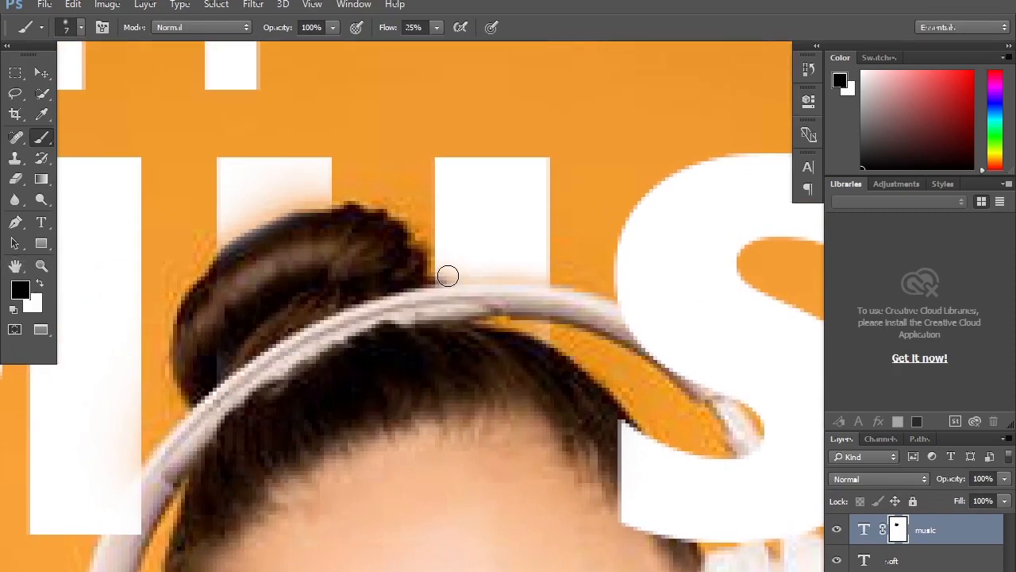
pyautogui.click(36, 286)
pyautogui.click(37, 286)
pyautogui.click(37, 286)
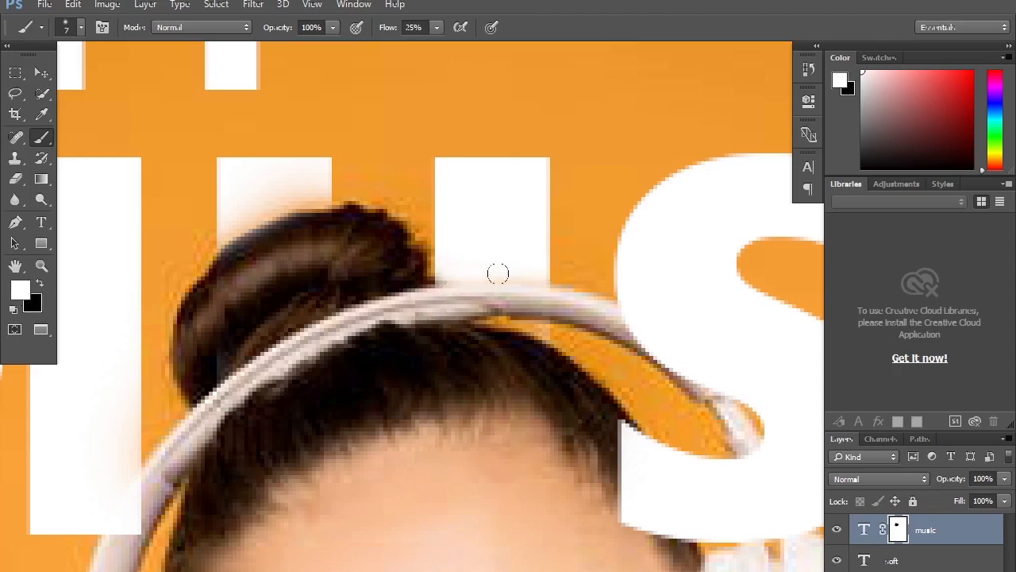
pyautogui.moveTo(537, 329)
pyautogui.mouseDown()
pyautogui.moveTo(493, 318)
pyautogui.moveTo(540, 334)
pyautogui.mouseUp()
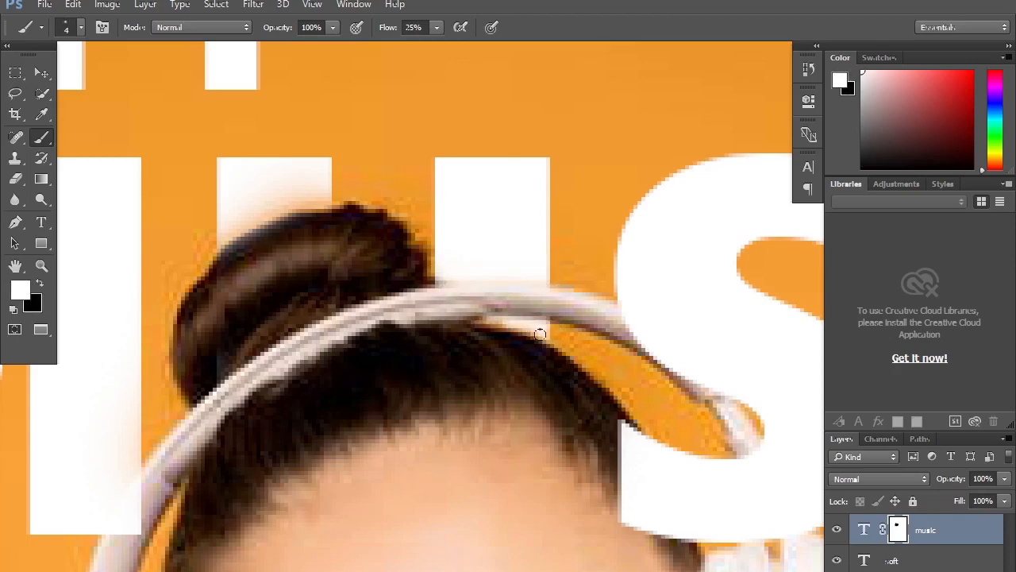
# Restore the U's left stem around the hair bun by painting white on the mask with a 7 px brush
pyautogui.moveTo(226, 240)
pyautogui.mouseDown()
pyautogui.moveTo(300, 204)
pyautogui.moveTo(324, 204)
pyautogui.mouseUp()
pyautogui.press(']')
pyautogui.press(']')
pyautogui.press(']')
pyautogui.moveTo(238, 212); pyautogui.dragTo(320, 200)
pyautogui.moveTo(240, 233); pyautogui.dragTo(228, 238)
pyautogui.moveTo(308, 211); pyautogui.dragTo(266, 217)
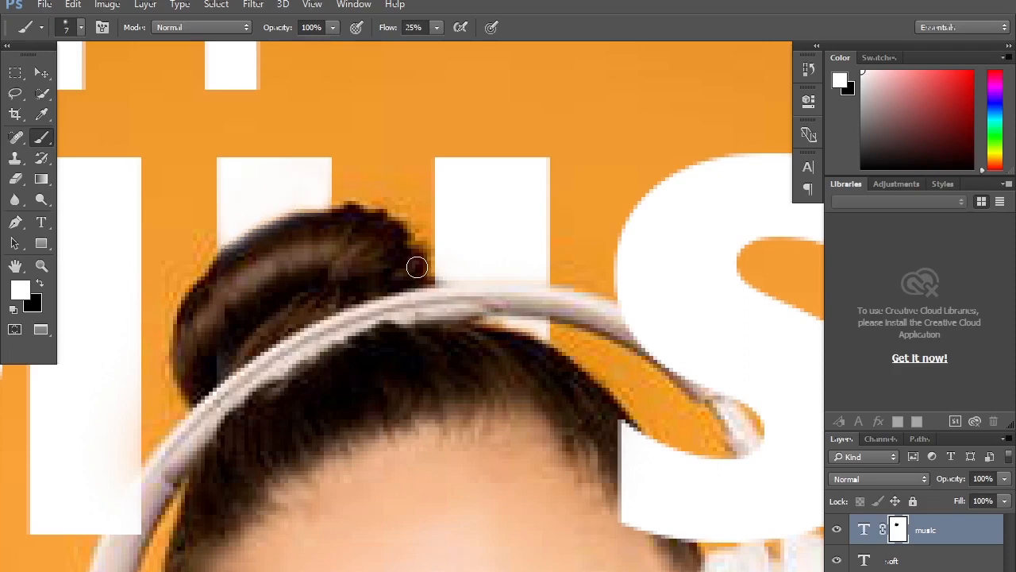
# Touch up the mask along the headband where it crosses the U, alternating black and white with a 3 px brush
pyautogui.scroll(-4, 498, 302)
pyautogui.scroll(5, 529, 352)
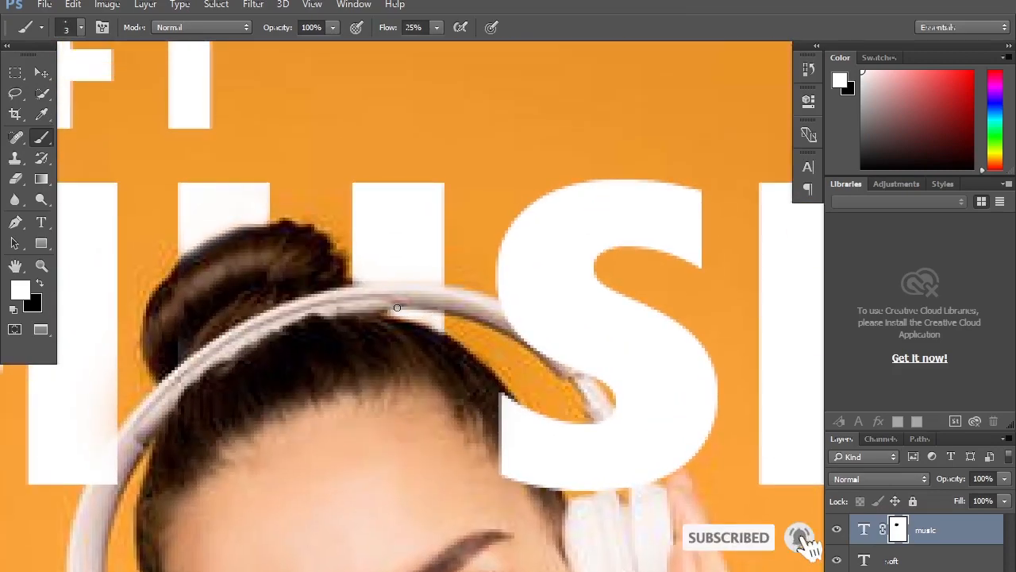
pyautogui.press('x')
pyautogui.press('x')
pyautogui.press('x')
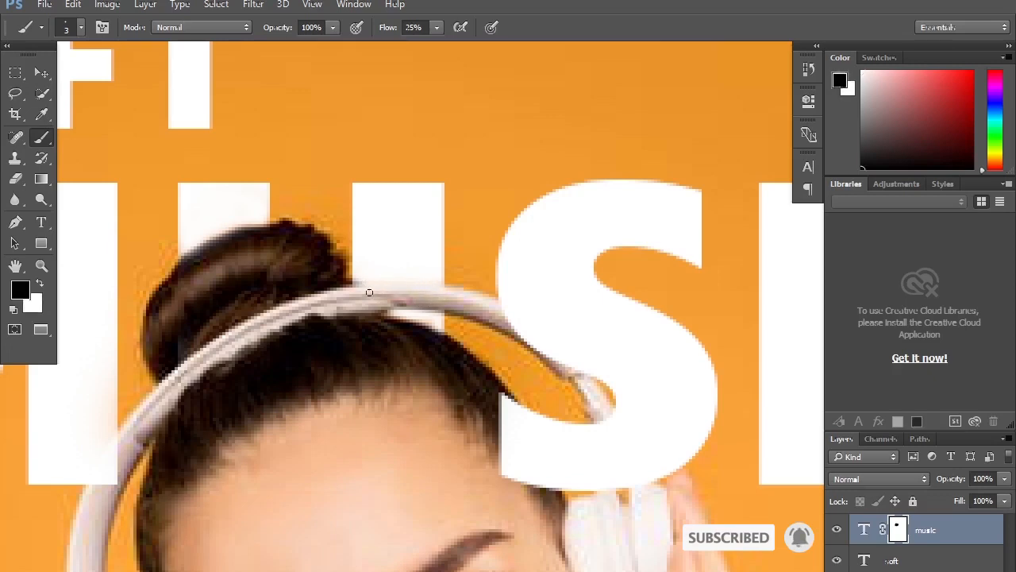
pyautogui.press('x')
pyautogui.press('x')
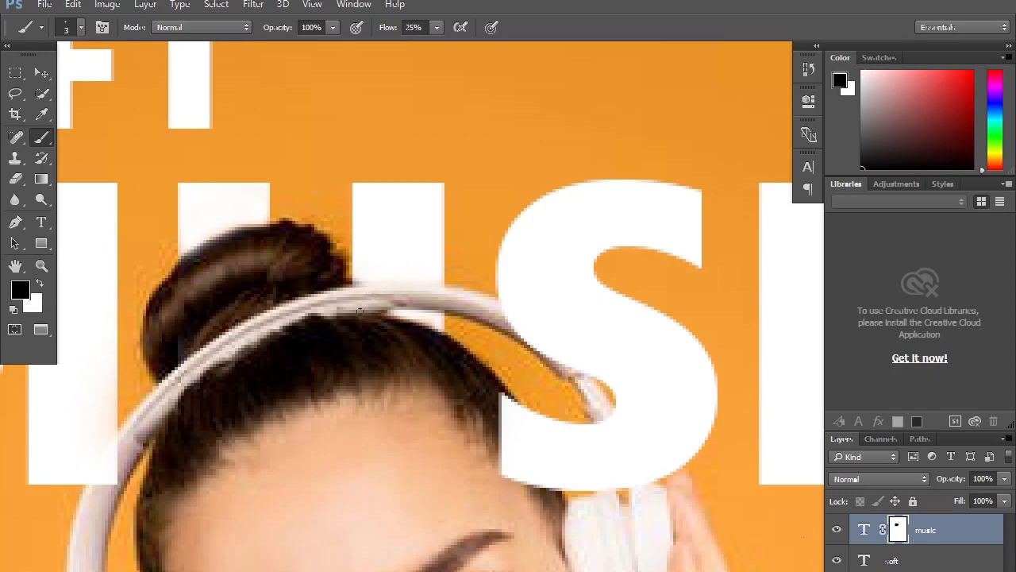
# Paint black on the mask over the S's lower-left part to uncover the hair behind it
pyautogui.press('x')
pyautogui.press(']')
pyautogui.press(']')
pyautogui.press(']')
pyautogui.press(']')
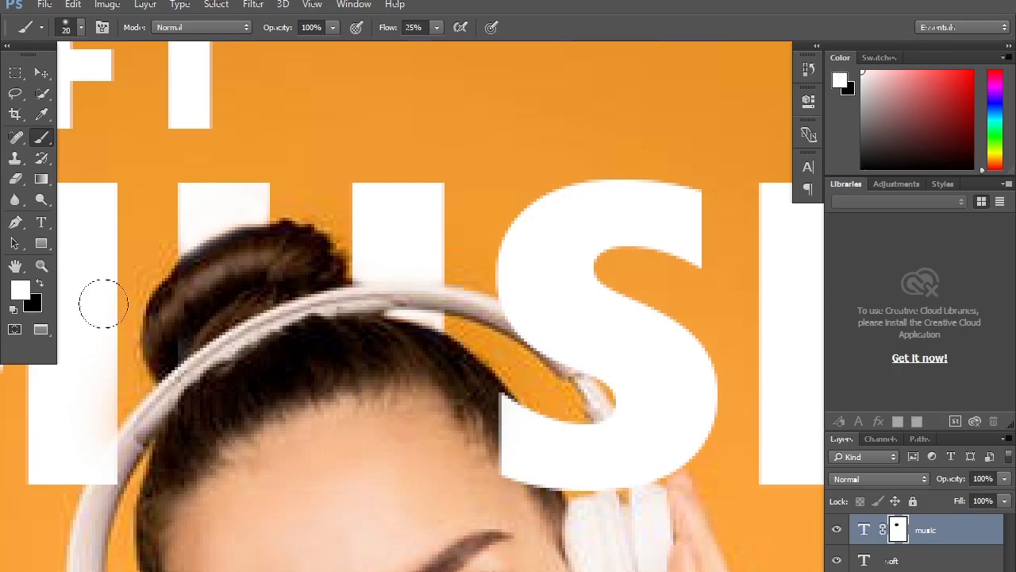
pyautogui.press('x')
pyautogui.moveTo(511, 413)
pyautogui.mouseDown()
pyautogui.moveTo(516, 488)
pyautogui.moveTo(536, 504)
pyautogui.moveTo(499, 415)
pyautogui.moveTo(492, 435)
pyautogui.moveTo(547, 518)
pyautogui.moveTo(476, 388)
pyautogui.moveTo(550, 488)
pyautogui.mouseUp()
# Paint white on the mask to restore the lower S along the hairline, refining the edge with a 7 px brush
pyautogui.press('x')
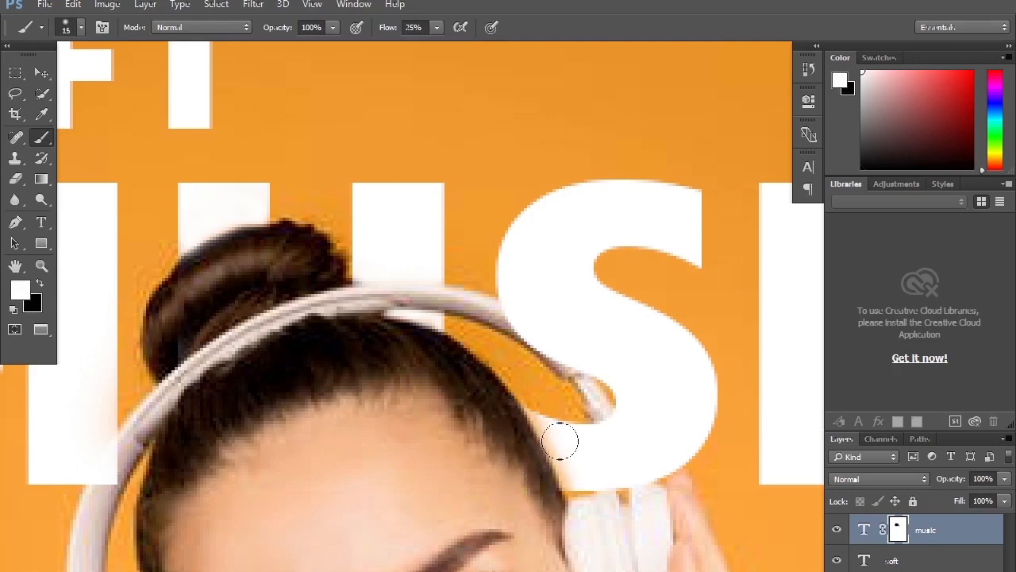
pyautogui.moveTo(540, 425)
pyautogui.mouseDown()
pyautogui.moveTo(569, 478)
pyautogui.moveTo(564, 469)
pyautogui.mouseUp()
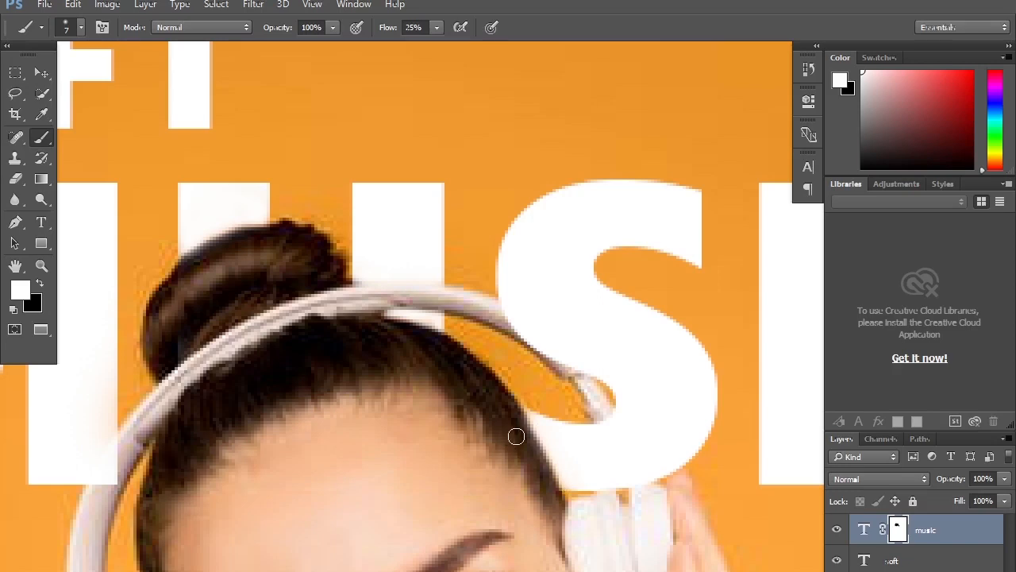
pyautogui.press('x')
pyautogui.press('x')
pyautogui.press('x')
pyautogui.press('x')
pyautogui.press('x')
# Uncover the headband across the S's left side with black, and restore the letter along its outer edge with white
pyautogui.moveTo(513, 323); pyautogui.dragTo(582, 380)
pyautogui.press('x')
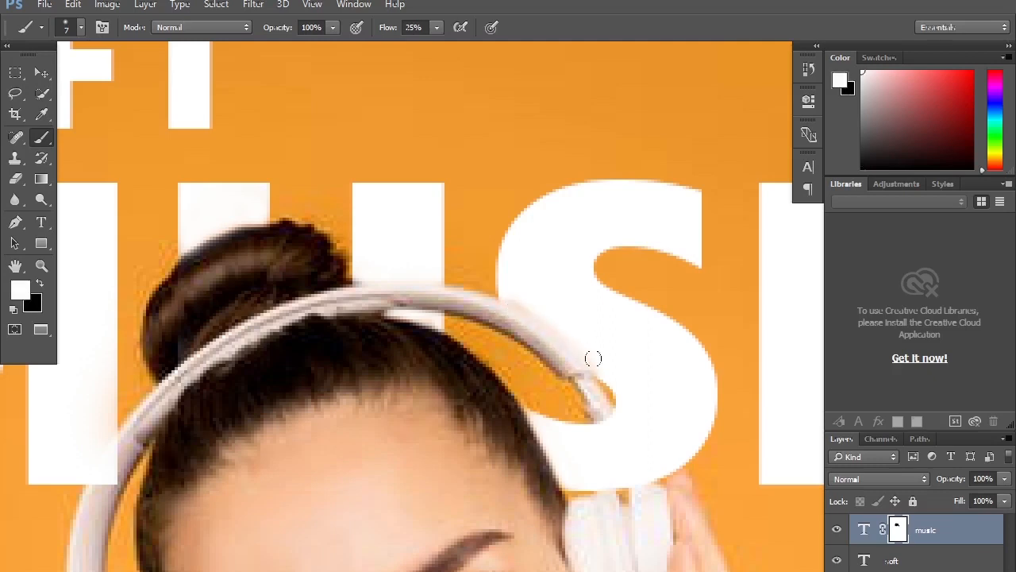
pyautogui.press('x')
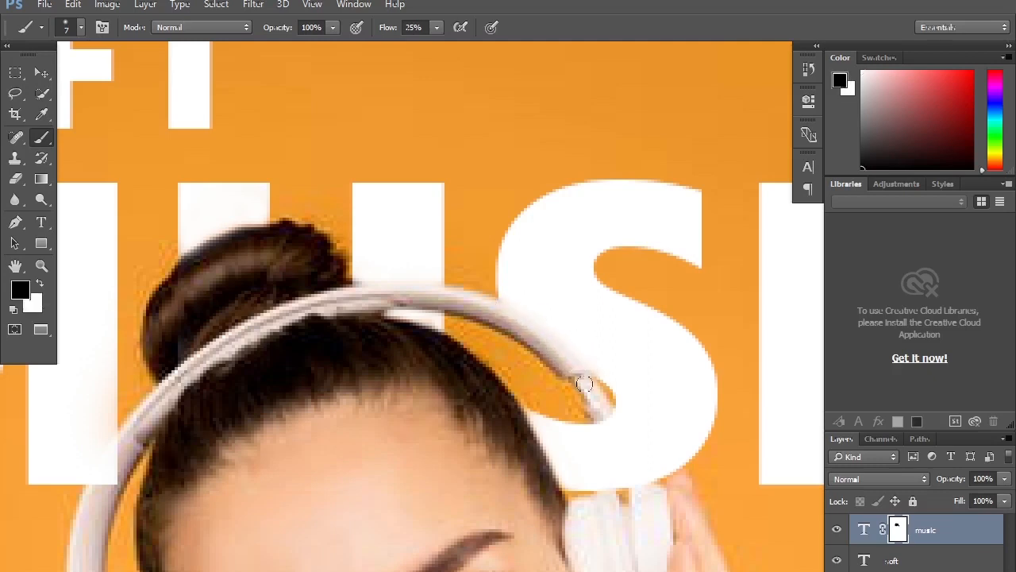
# Uncover the headphone arm over the lower S down to the ear cup, and clean up the letter's edges beside it
pyautogui.moveTo(554, 566)
pyautogui.mouseDown()
pyautogui.moveTo(511, 479)
pyautogui.moveTo(463, 425)
pyautogui.mouseUp()
pyautogui.moveTo(526, 338)
pyautogui.mouseDown()
pyautogui.moveTo(514, 281)
pyautogui.moveTo(538, 349)
pyautogui.mouseUp()
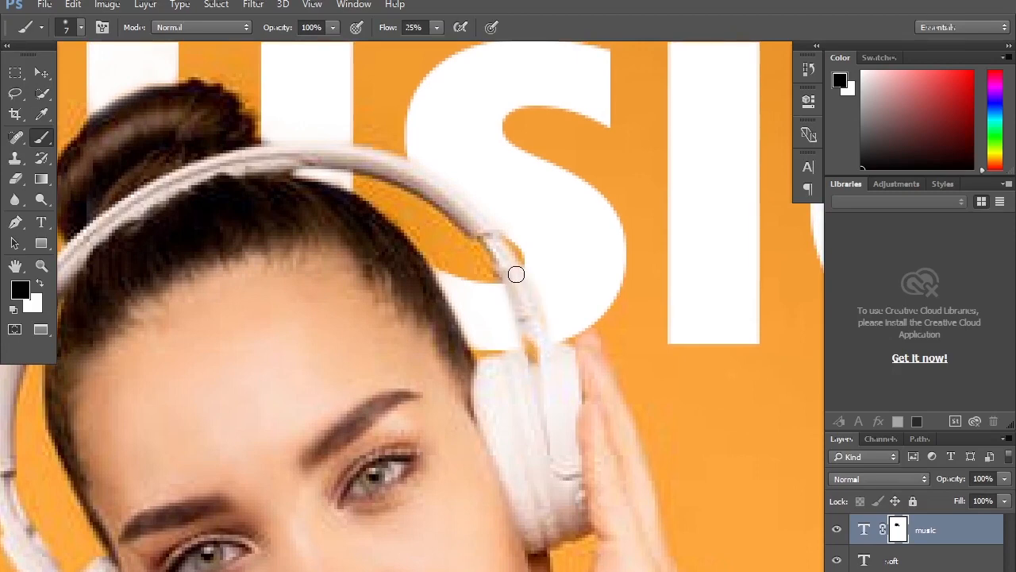
pyautogui.press('x')
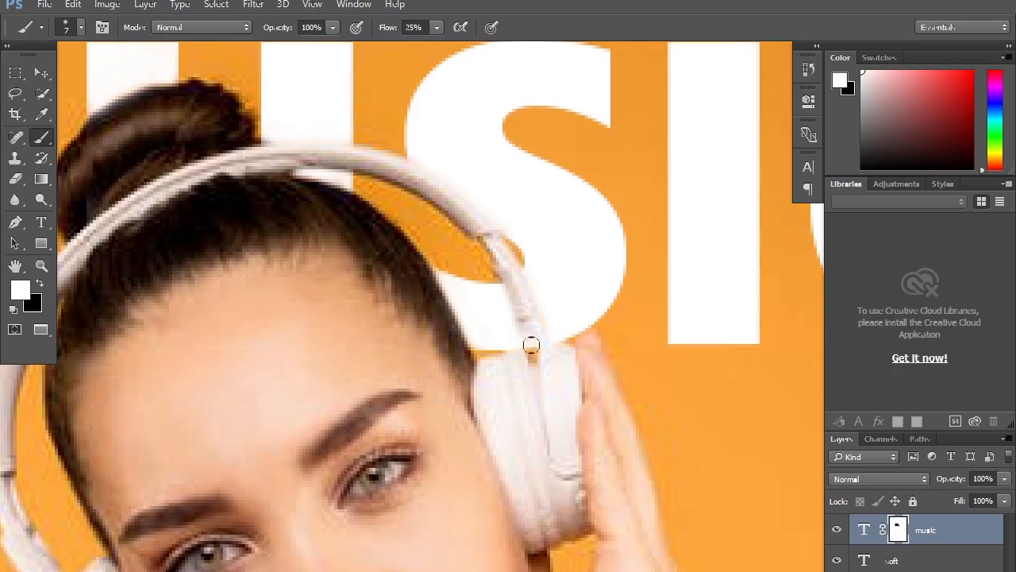
pyautogui.press('x')
pyautogui.press('x')
pyautogui.press('x')
# Examine the masked edges around the headphone ear cup and the fingers below the S
pyautogui.hotkey('ctrl', '-')
pyautogui.hotkey('ctrl', '-')
pyautogui.hotkey('ctrl', '-')
pyautogui.hotkey('ctrl', '-')
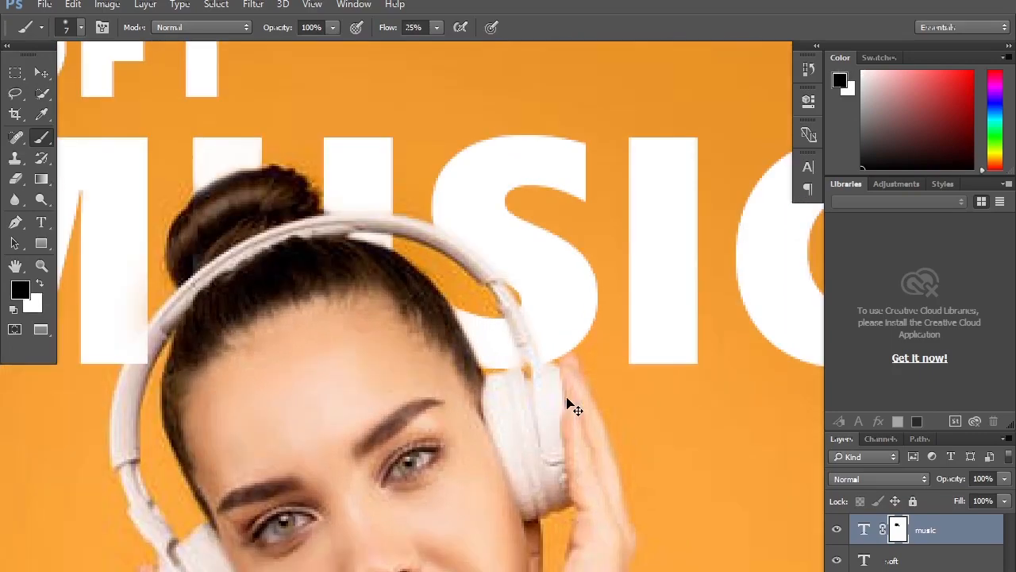
pyautogui.hotkey('ctrl', '+')
pyautogui.moveTo(565, 364); pyautogui.dragTo(484, 373)
pyautogui.hotkey('ctrl', '+')
pyautogui.hotkey('ctrl', '+')
pyautogui.hotkey('ctrl', '+')
pyautogui.hotkey('ctrl', '+')
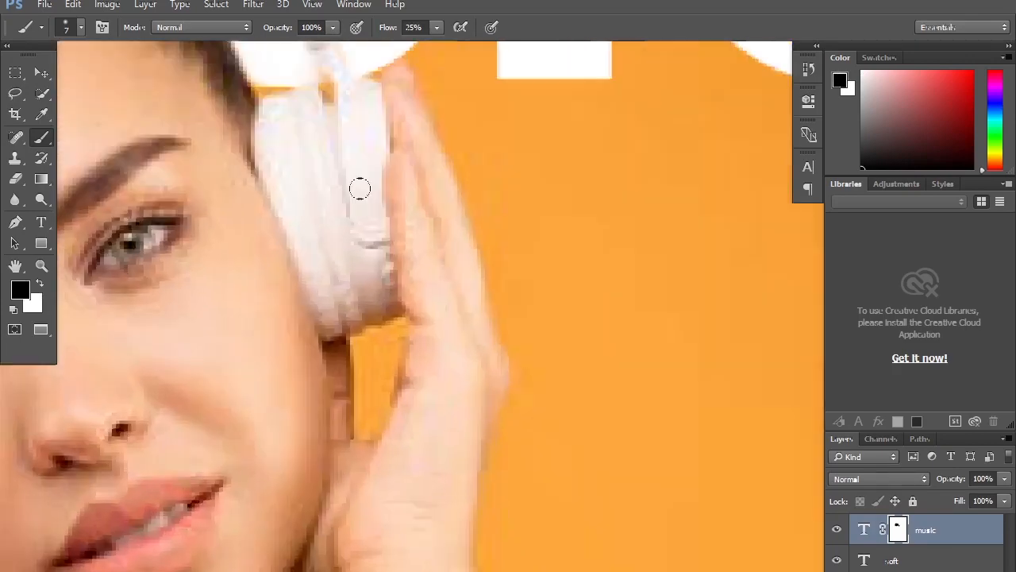
# Touch up the layer mask with black along the hair bun's edge and where the headband crosses the M's lower corner
pyautogui.moveTo(335, 116); pyautogui.dragTo(398, 330)
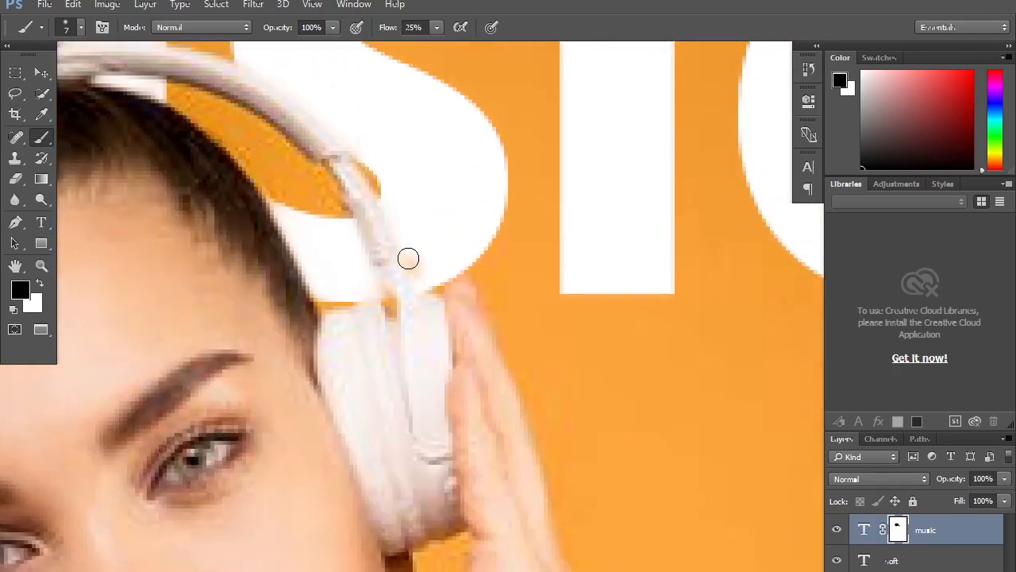
pyautogui.press('x')
pyautogui.moveTo(510, 214); pyautogui.dragTo(350, 454)
pyautogui.moveTo(580, 453); pyautogui.dragTo(442, 431)
pyautogui.moveTo(166, 331); pyautogui.dragTo(530, 295)
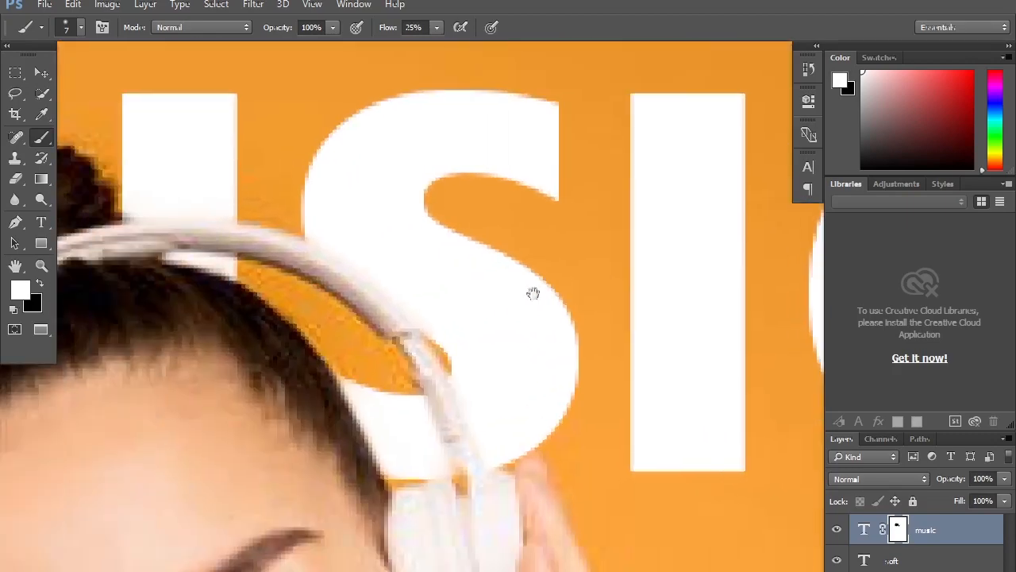
pyautogui.press('x')
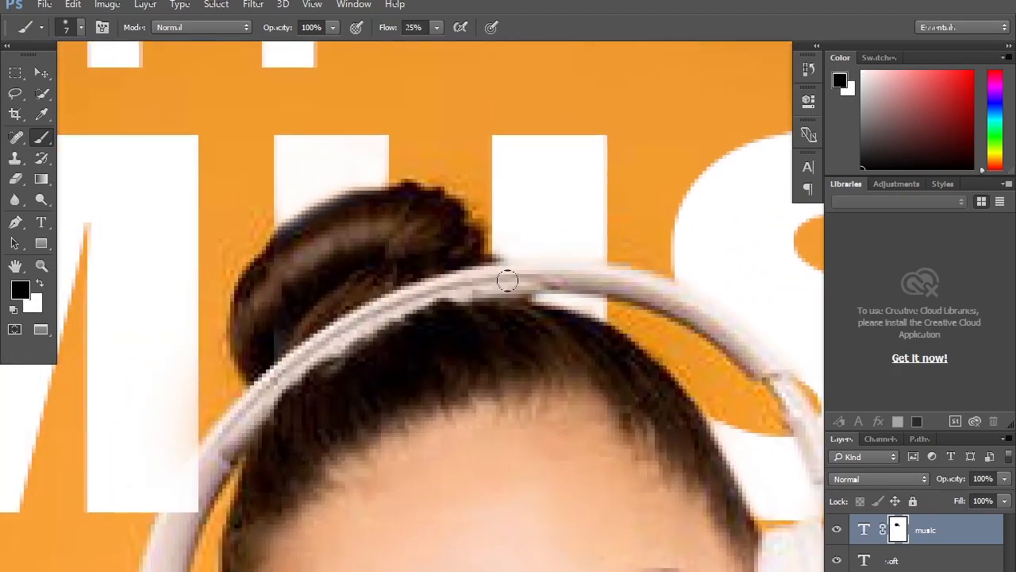
pyautogui.moveTo(393, 273); pyautogui.dragTo(621, 298)
pyautogui.moveTo(531, 249); pyautogui.dragTo(542, 249)
pyautogui.moveTo(508, 377); pyautogui.dragTo(540, 301)
pyautogui.moveTo(462, 425); pyautogui.dragTo(442, 465)
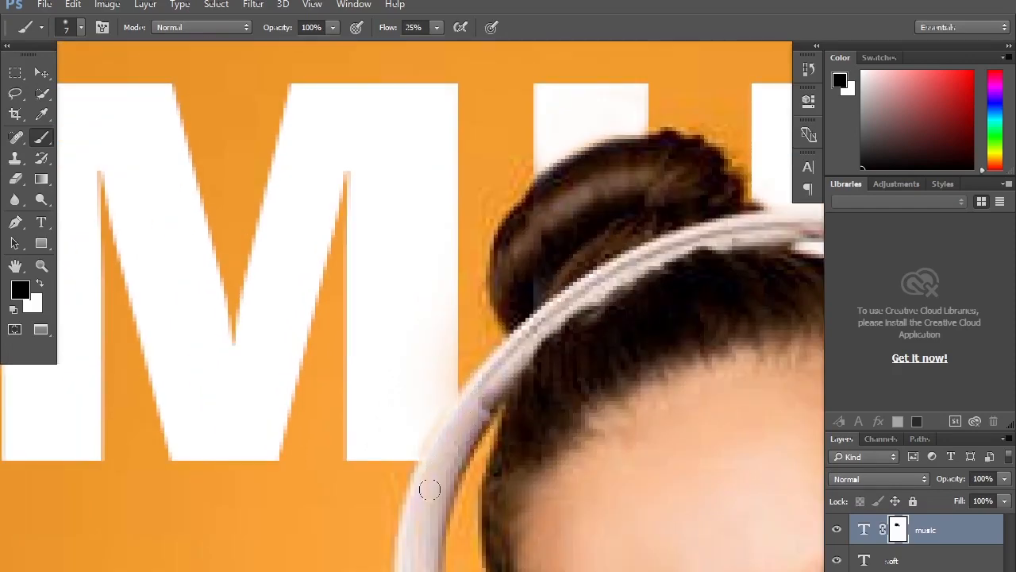
pyautogui.press('x')
pyautogui.press('x')
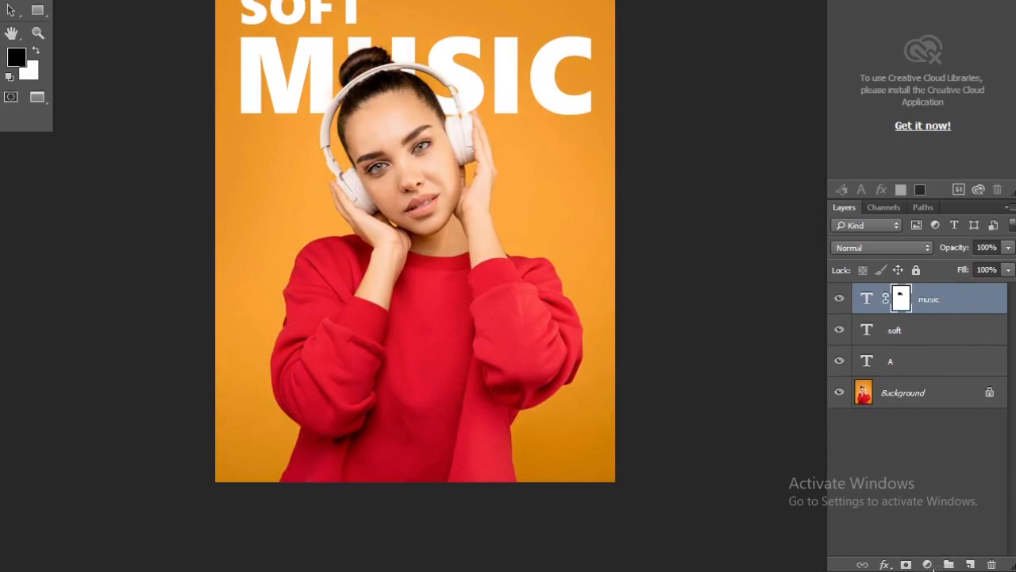
# Add a Hue/Saturation adjustment layer above the music layer and set the hue of its Reds to -20
pyautogui.click(928, 565)
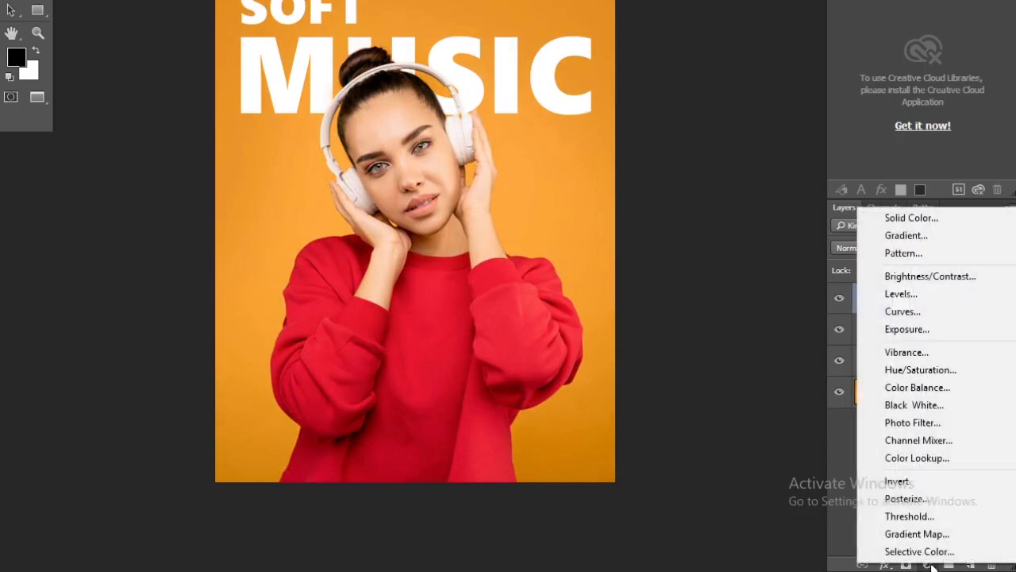
pyautogui.click(929, 369)
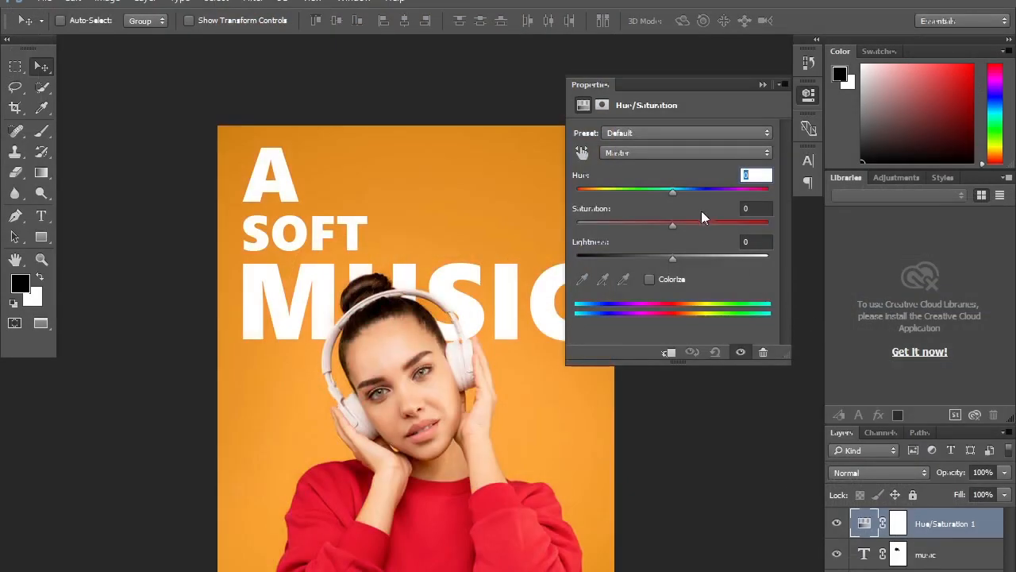
pyautogui.click(627, 153)
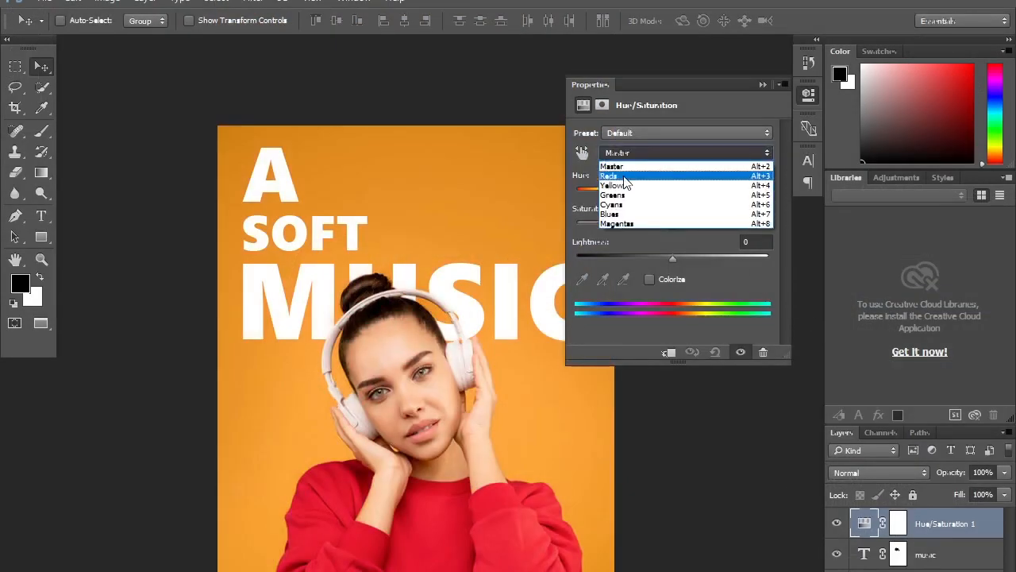
pyautogui.click(651, 177)
pyautogui.moveTo(672, 196); pyautogui.dragTo(655, 194)
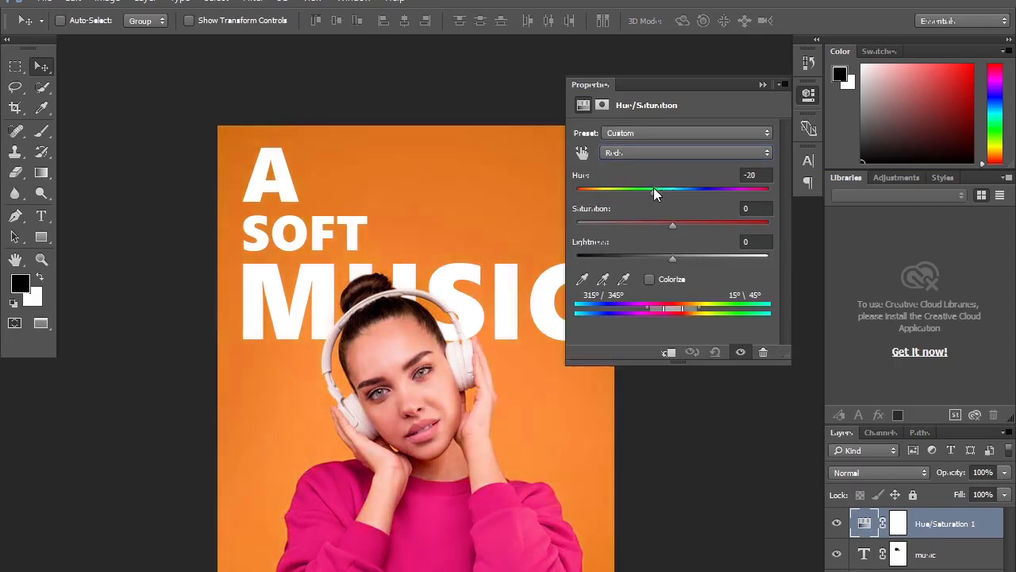
pyautogui.click(763, 85)
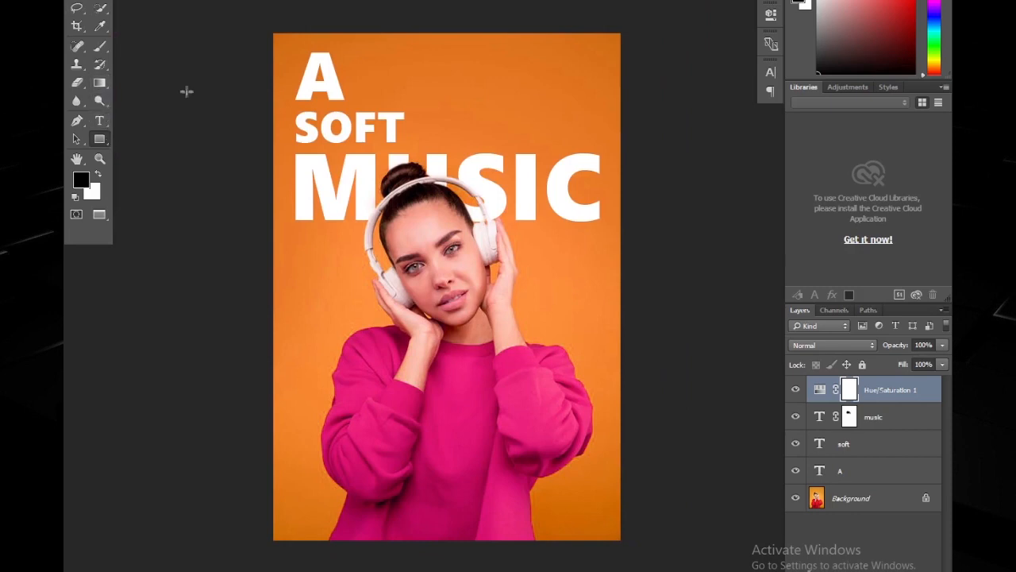
# Draw a rectangular frame of about 470 by 696 px just inside the poster edges, with no fill and a 3 pt black stroke
pyautogui.moveTo(286, 45); pyautogui.dragTo(611, 529)
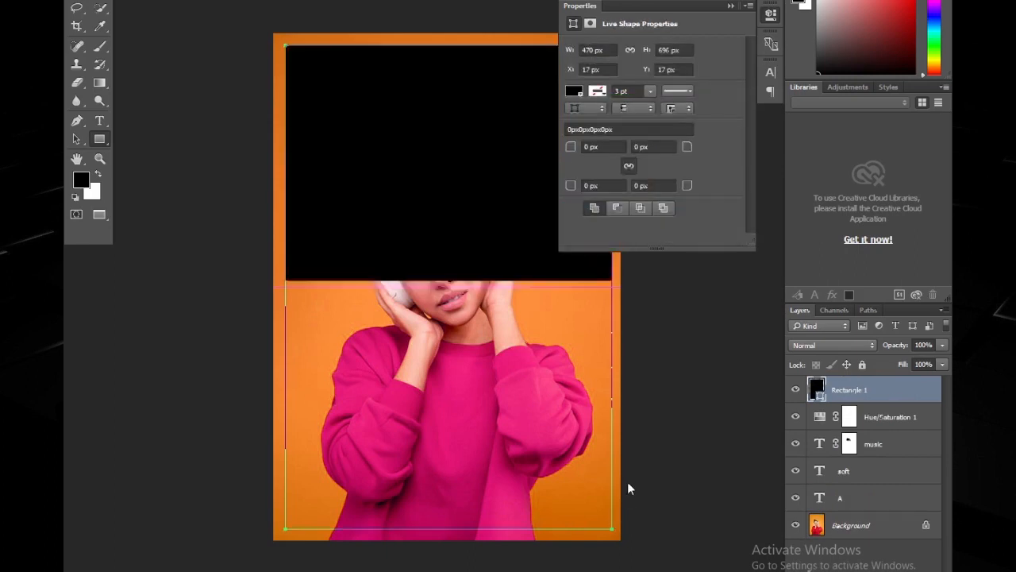
pyautogui.click(578, 92)
pyautogui.click(584, 118)
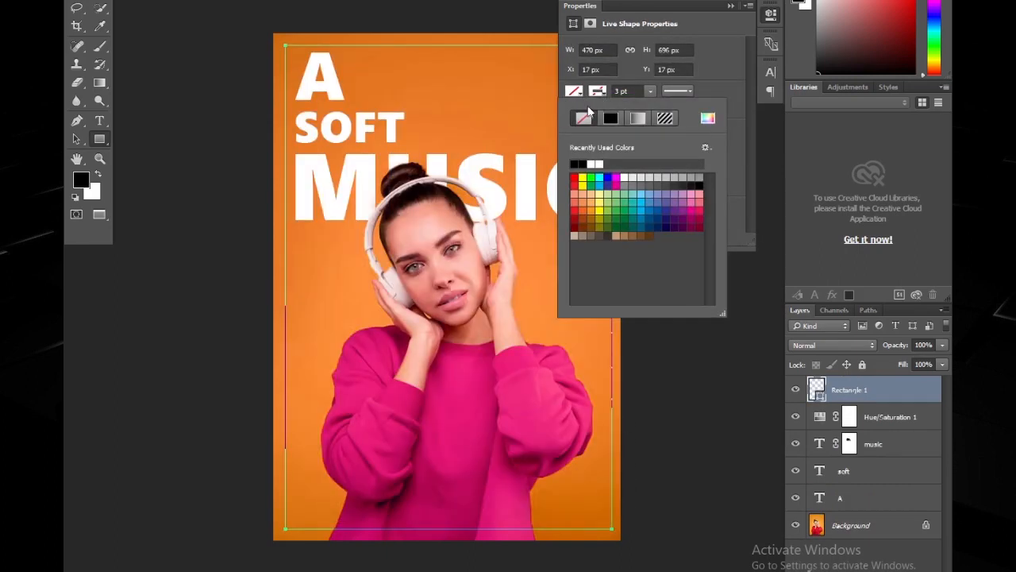
pyautogui.click(613, 120)
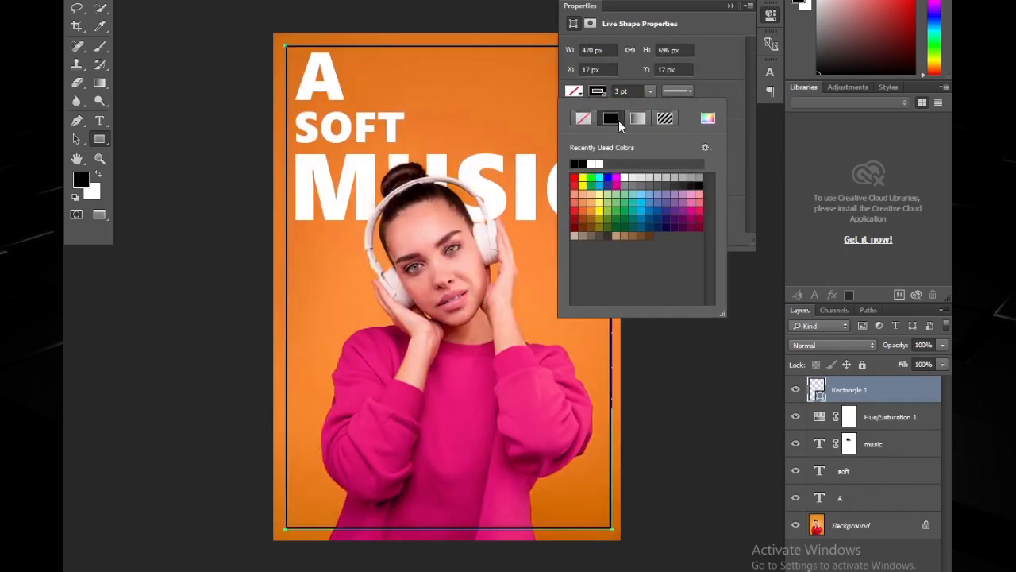
pyautogui.click(729, 7)
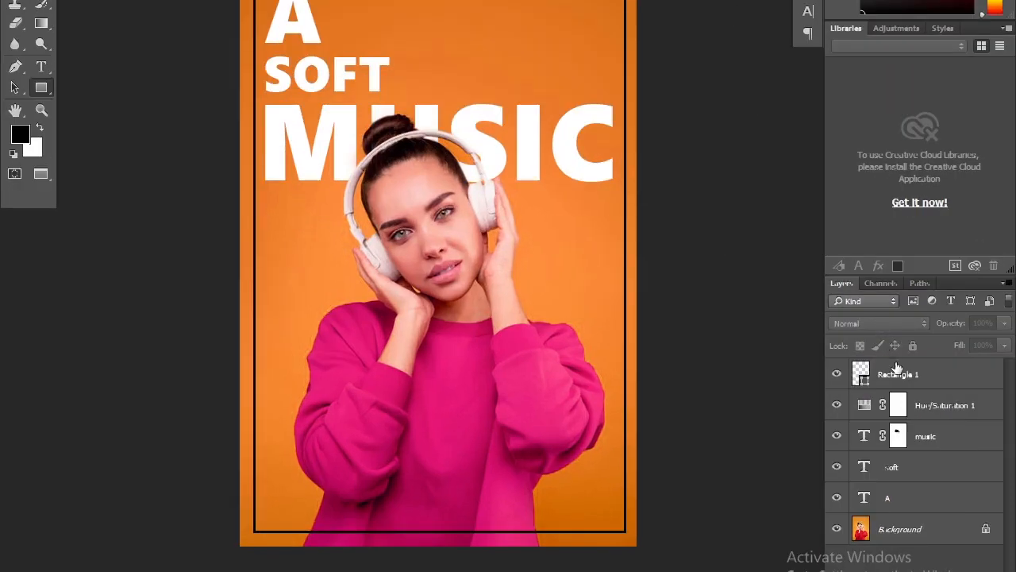
# Set the blend mode of the rectangular frame layer to Overlay and deselect the layer
pyautogui.click(832, 345)
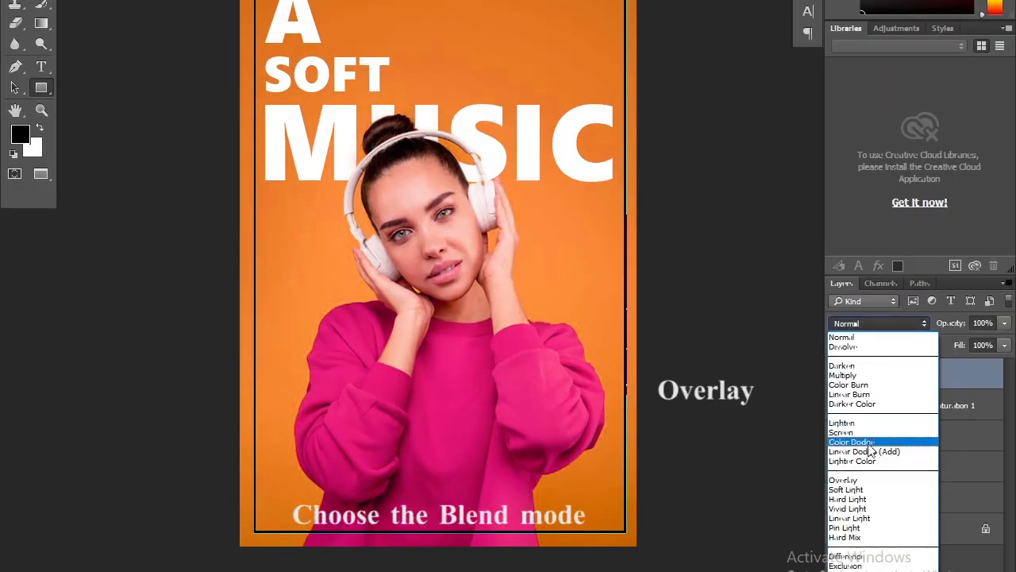
pyautogui.click(843, 481)
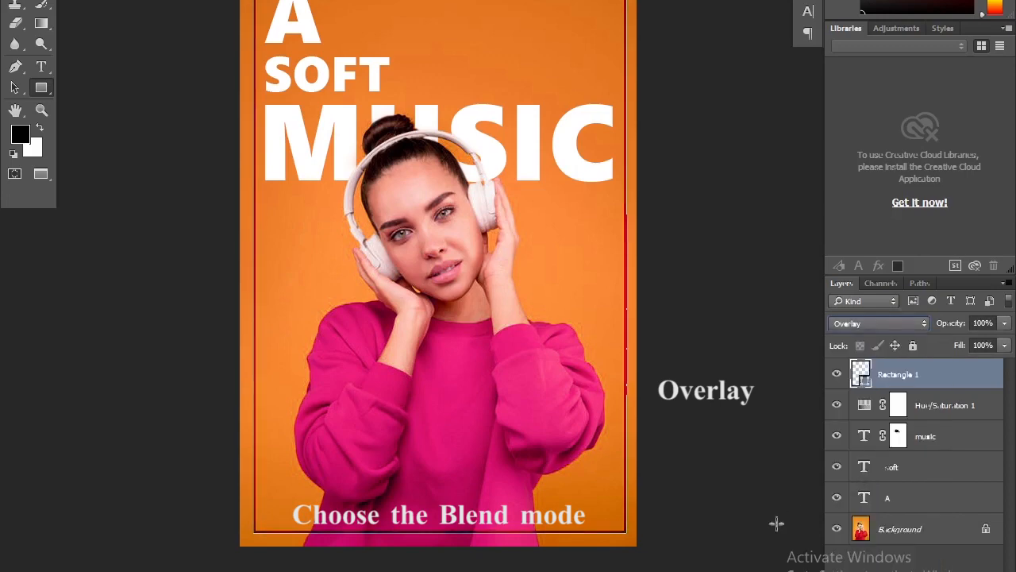
pyautogui.click(883, 561)
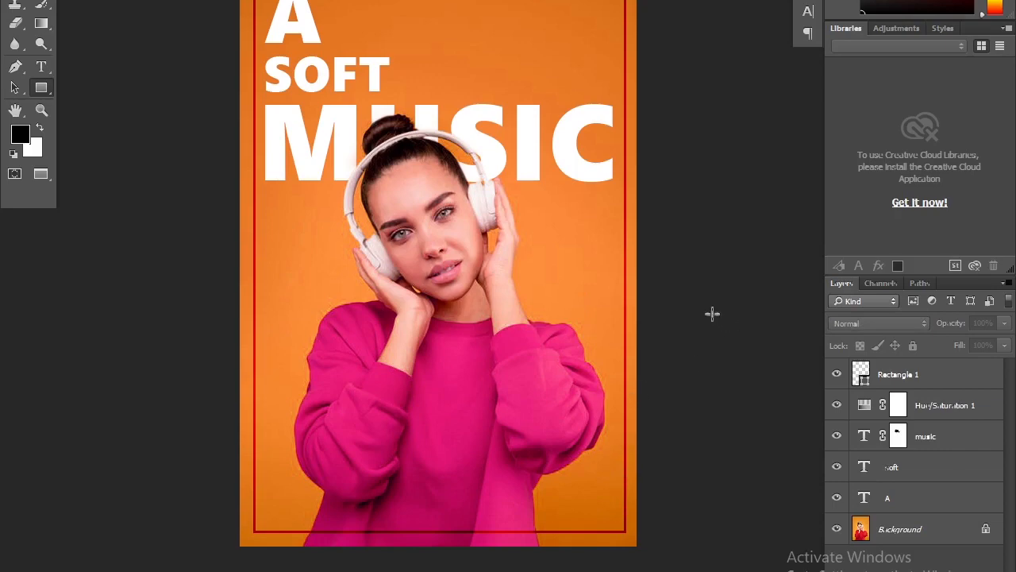
# Reduce the font size of the title's letter A slightly, using the character settings
pyautogui.click(890, 497)
pyautogui.doubleClick(866, 542)
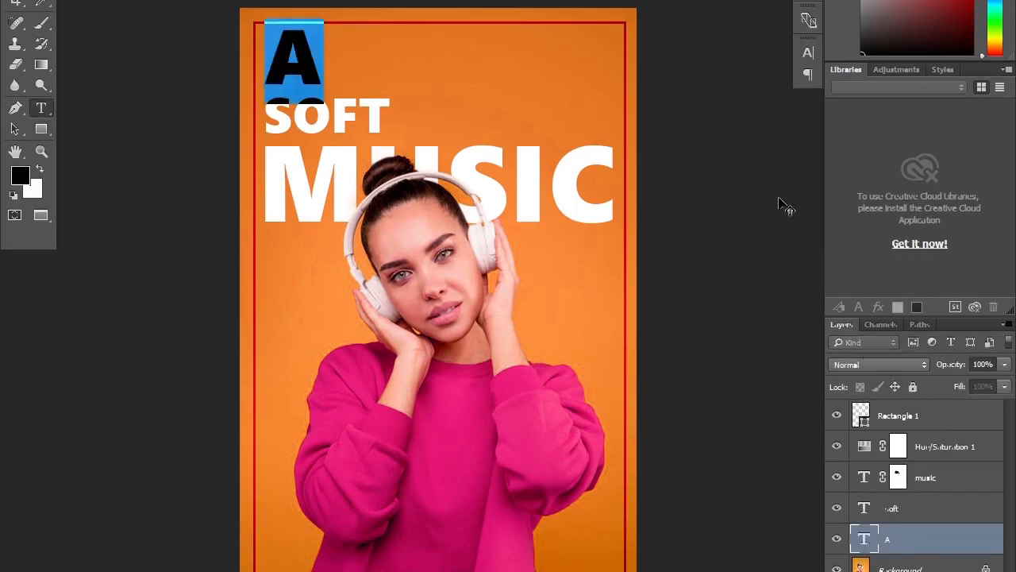
pyautogui.click(808, 53)
pyautogui.click(880, 570)
pyautogui.click(632, 85)
pyautogui.moveTo(634, 86); pyautogui.dragTo(635, 86)
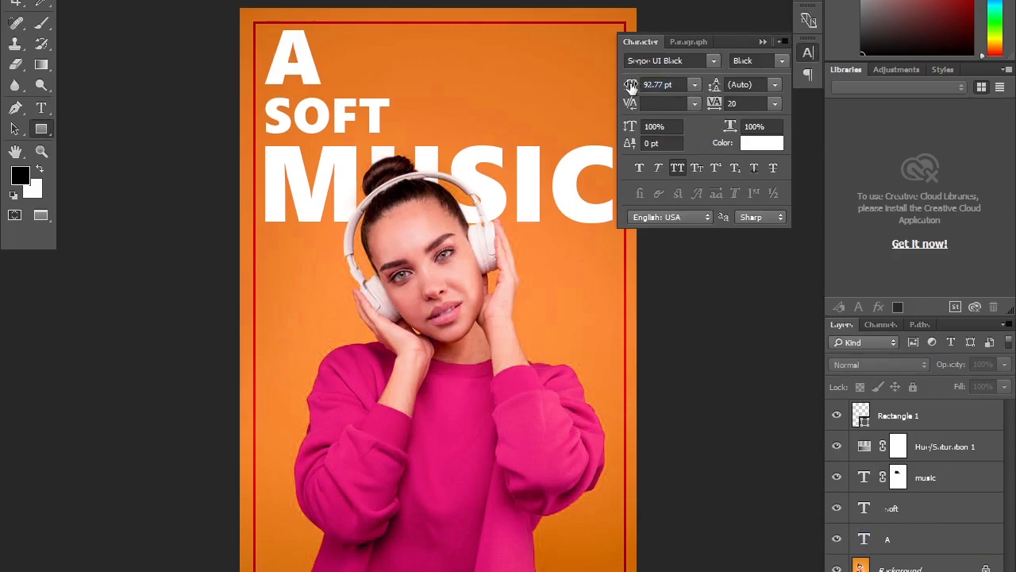
pyautogui.click(808, 52)
pyautogui.click(809, 56)
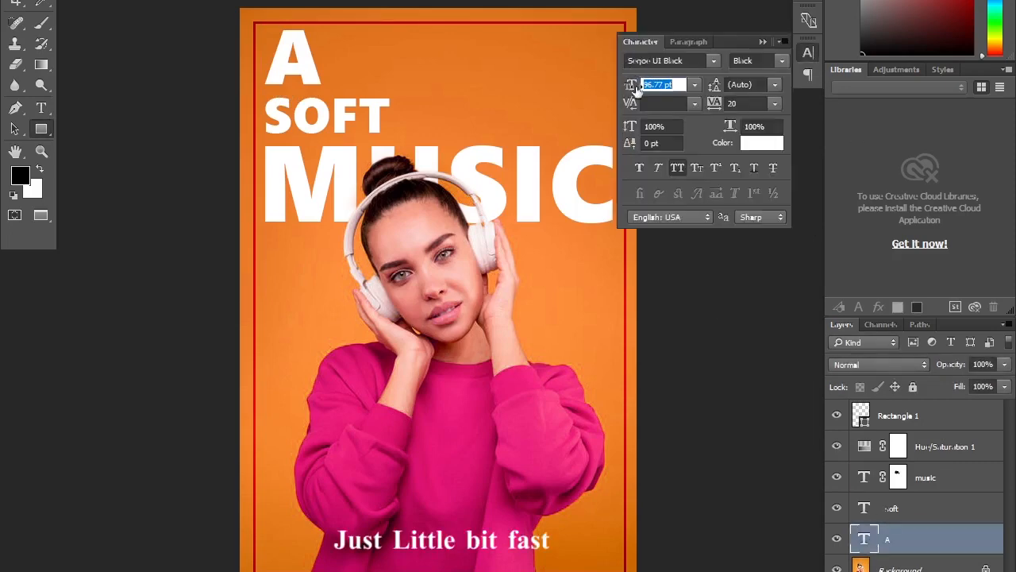
pyautogui.moveTo(630, 85); pyautogui.dragTo(635, 87)
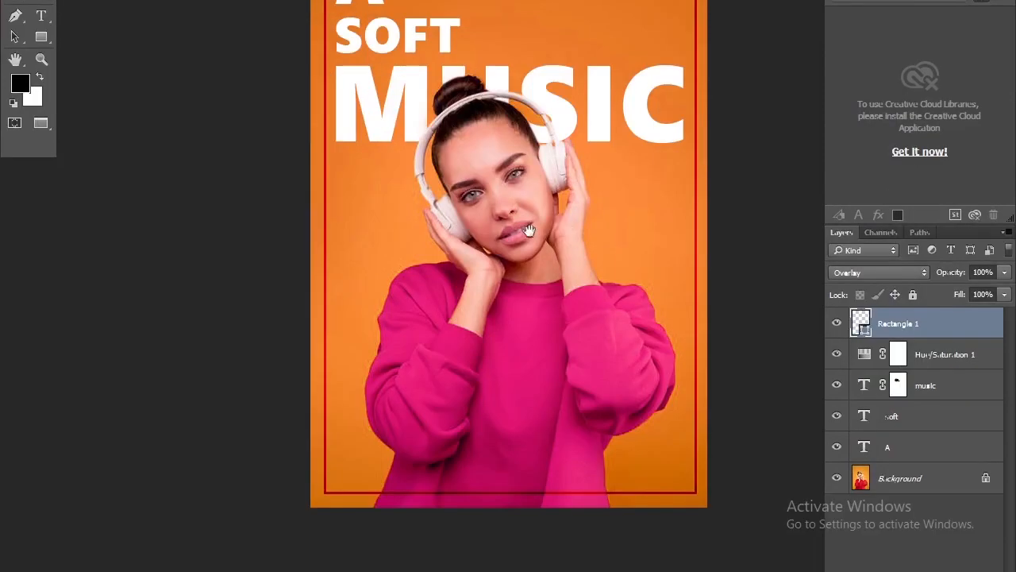
# Stamp all visible layers into a new merged layer above the rectangle layer and duplicate it
pyautogui.moveTo(526, 227); pyautogui.dragTo(467, 225)
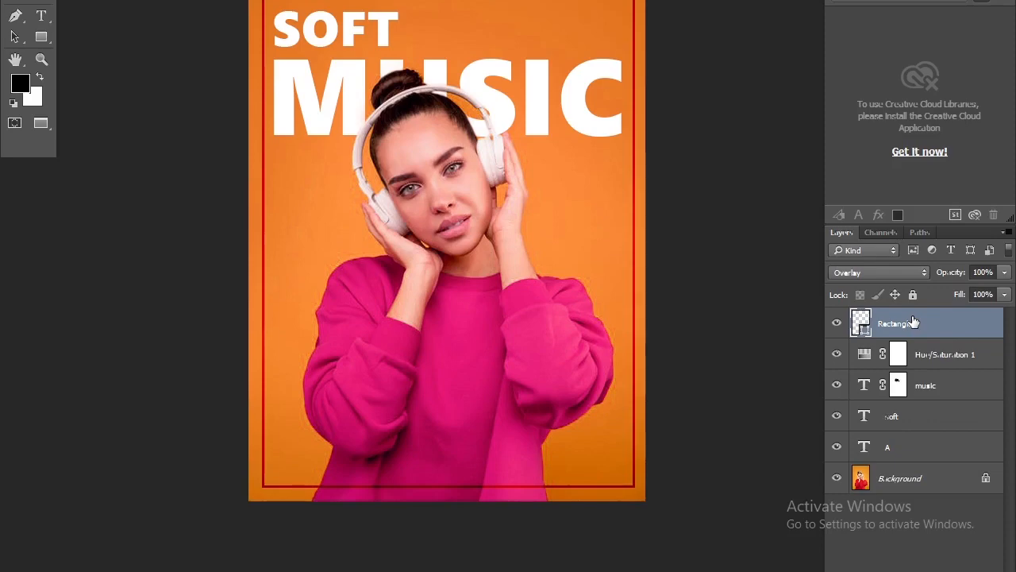
pyautogui.hotkey('ctrl', 'alt', 'shift', 'e')
pyautogui.hotkey('ctrl', 'j')
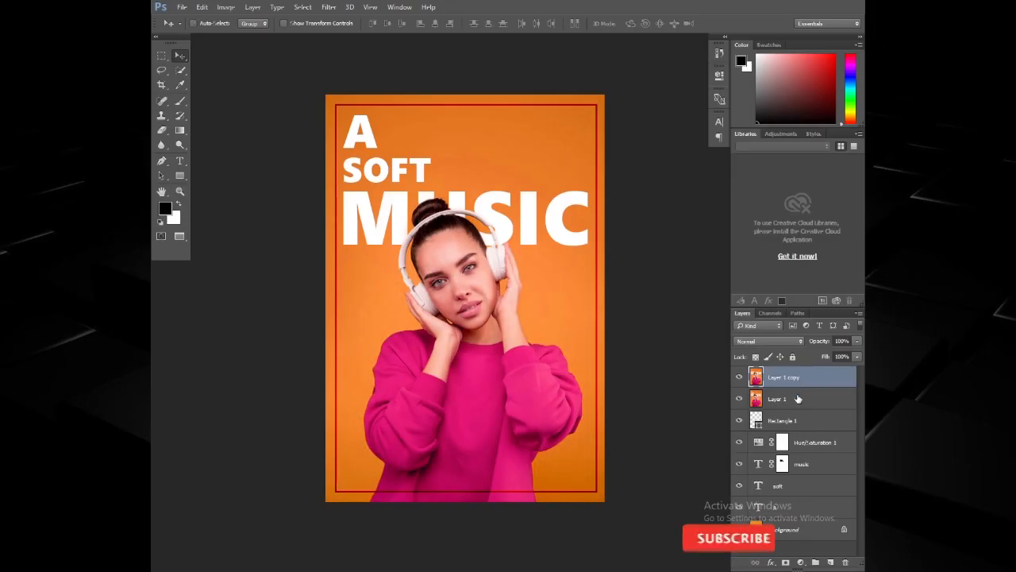
# Convert the merged layer and its duplicate into separate smart objects
pyautogui.click(919, 354)
pyautogui.rightClick(798, 398)
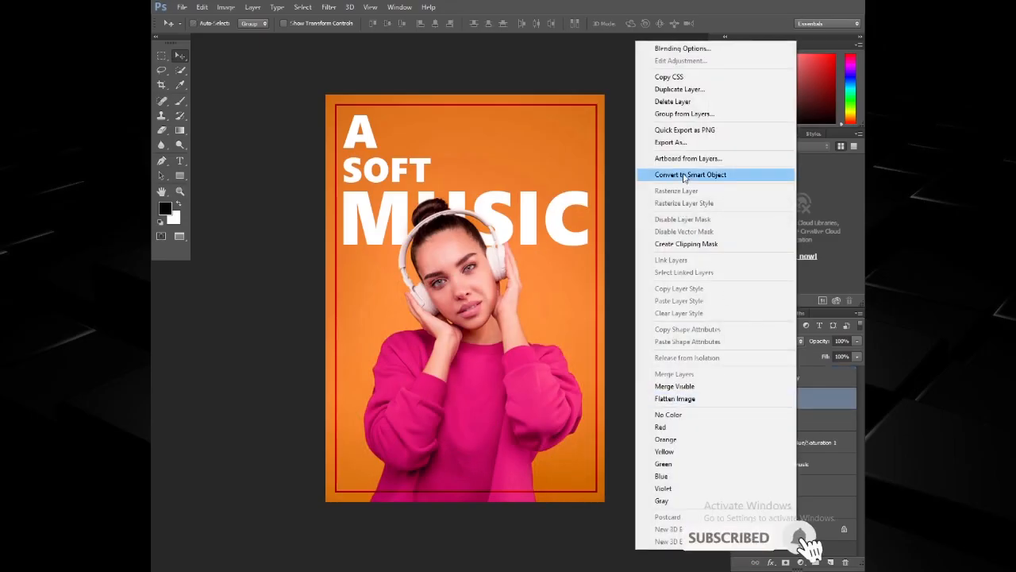
pyautogui.click(747, 173)
pyautogui.click(803, 375)
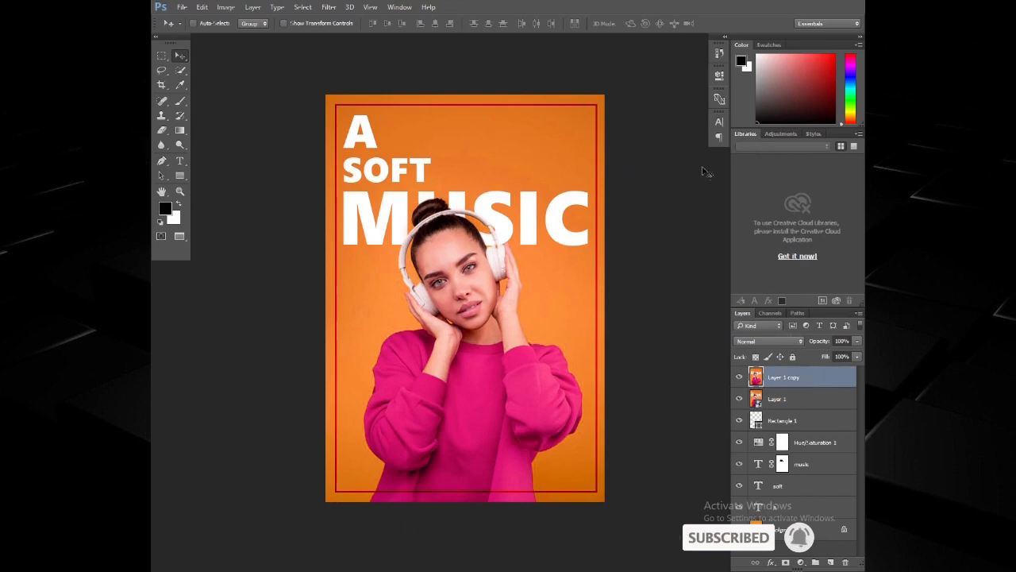
pyautogui.rightClick(813, 373)
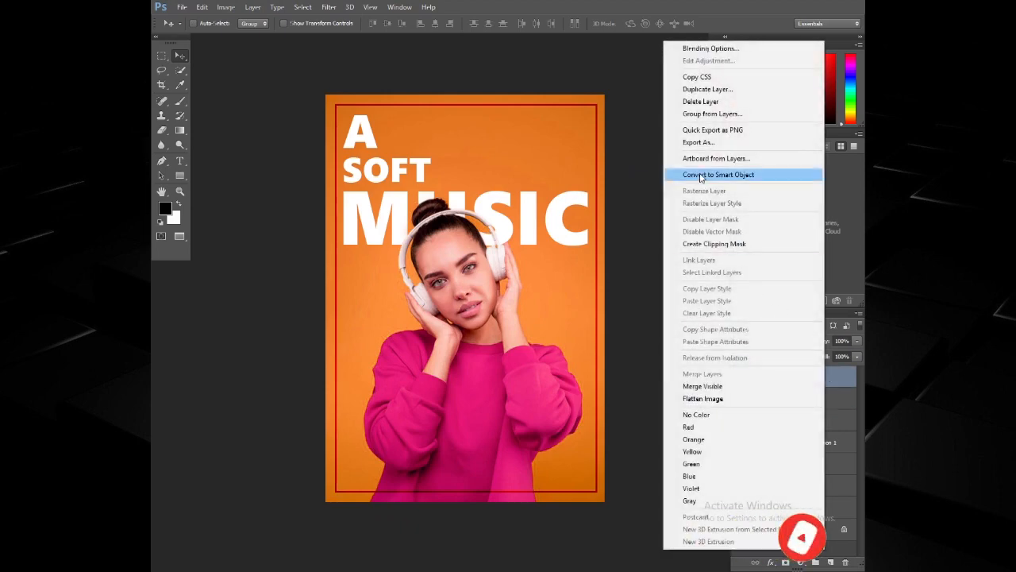
pyautogui.click(719, 174)
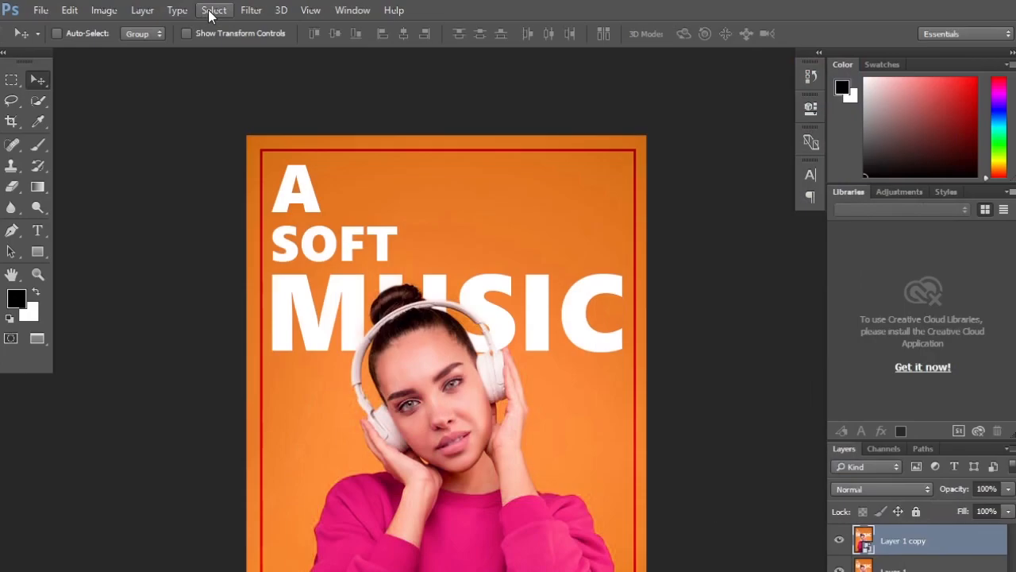
# Apply a High Pass filter with a radius of 3.0 pixels to the duplicated smart object layer
pyautogui.click(212, 11)
pyautogui.moveTo(251, 11)
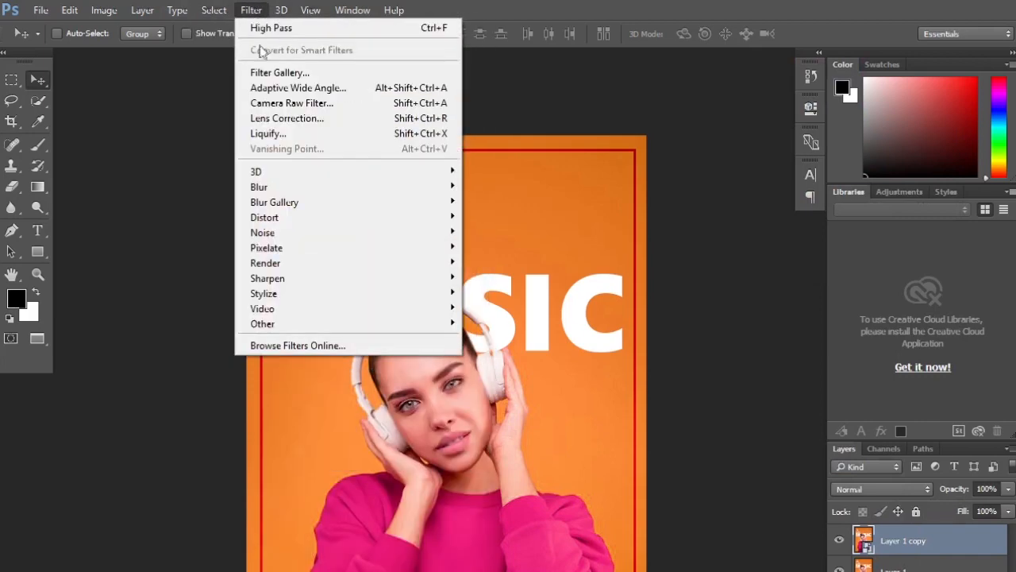
pyautogui.moveTo(292, 330)
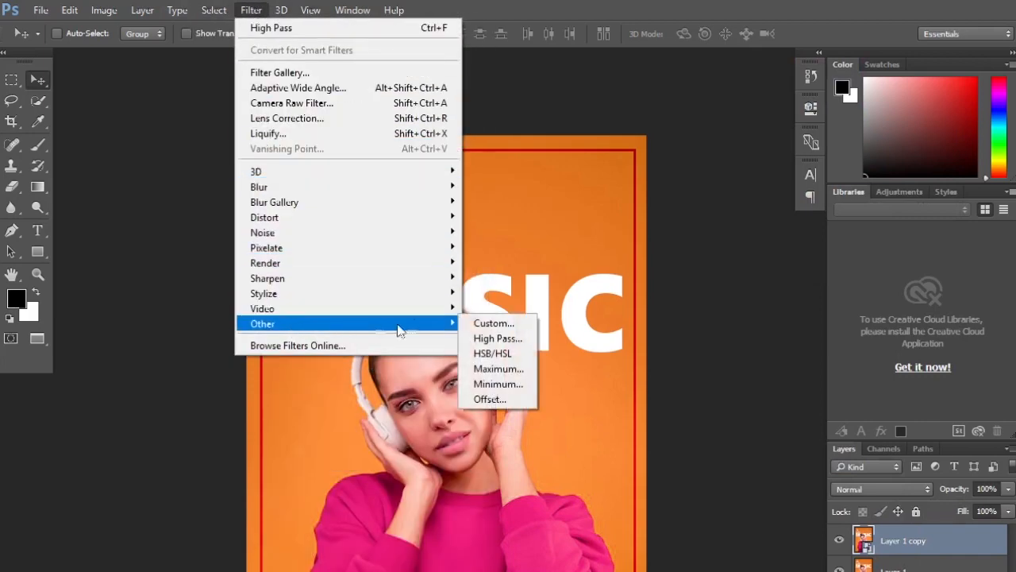
pyautogui.click(477, 345)
pyautogui.moveTo(656, 409); pyautogui.dragTo(633, 411)
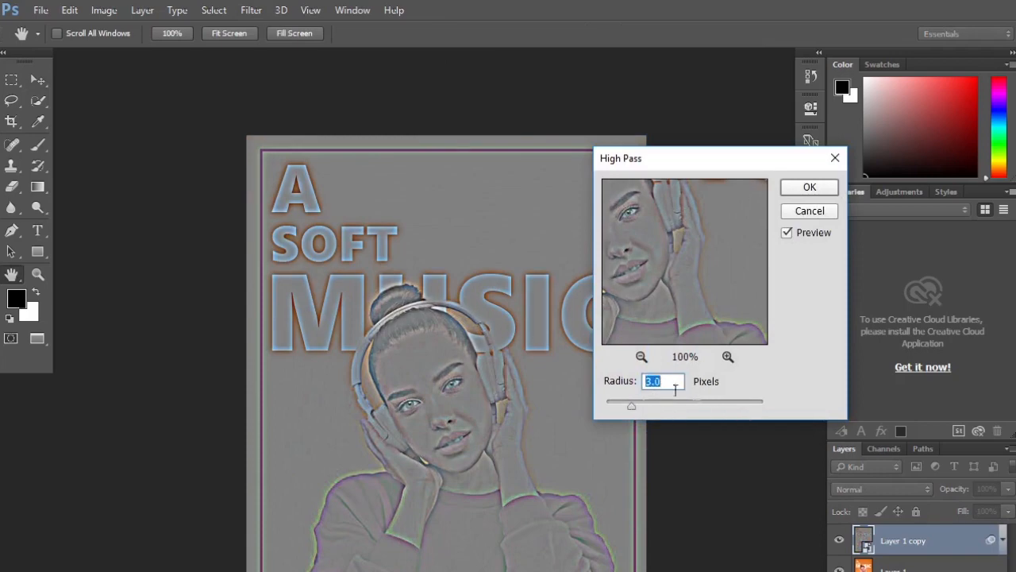
pyautogui.click(809, 187)
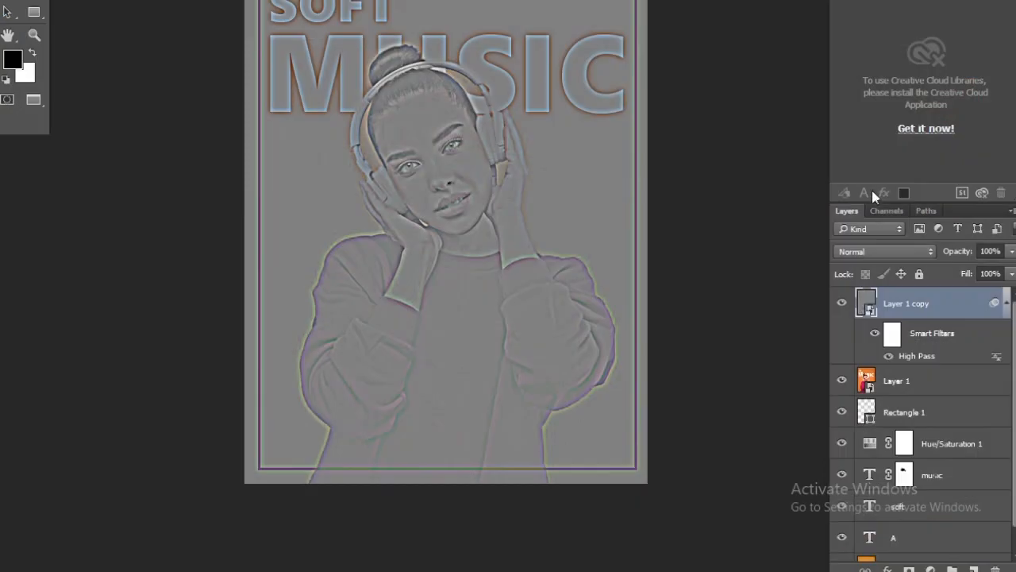
# Set the blend mode of the High Pass layer to Soft Light and collapse its smart filter list
pyautogui.click(874, 252)
pyautogui.click(852, 420)
pyautogui.click(1005, 303)
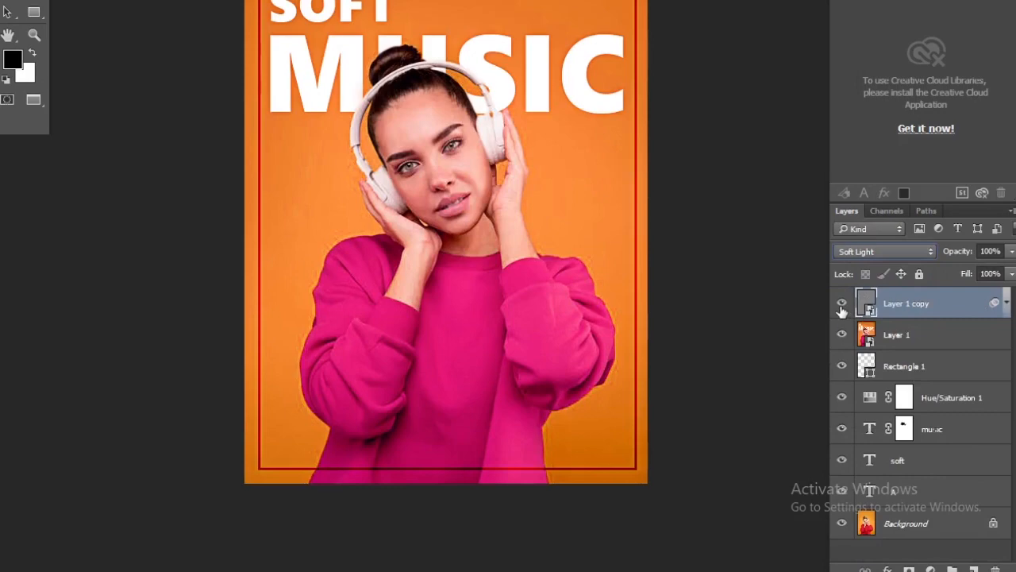
# Compare the poster up close and at full view with the sharpening layer hidden and shown
pyautogui.hotkey('ctrl', '+')
pyautogui.hotkey('ctrl', '+')
pyautogui.click(842, 308)
pyautogui.click(842, 308)
pyautogui.click(841, 308)
pyautogui.click(841, 308)
pyautogui.hotkey('ctrl', '-')
pyautogui.hotkey('ctrl', '-')
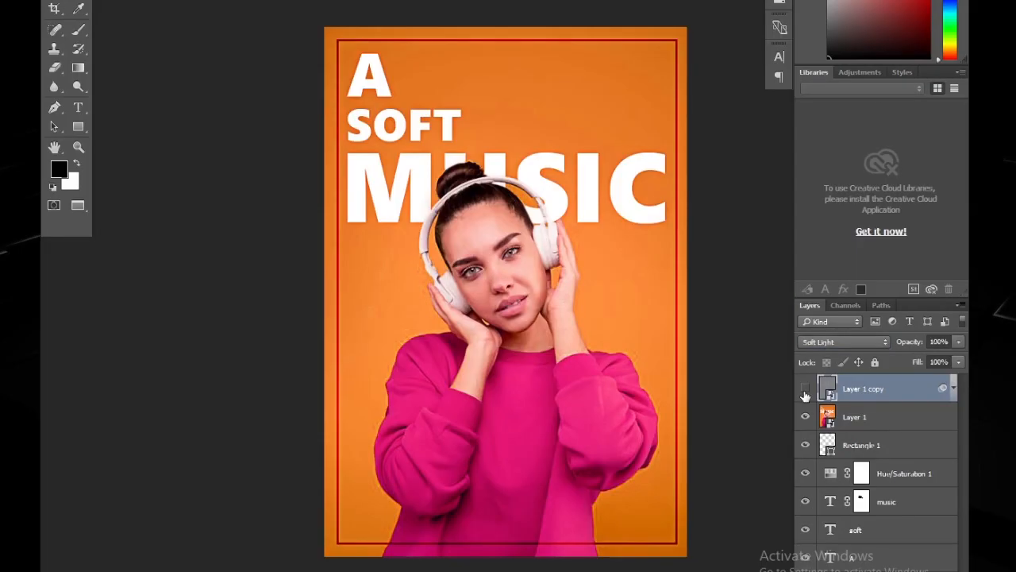
pyautogui.click(805, 392)
# Lower the sharpening layer's opacity to 30% and check its effect by toggling the layer's visibility
pyautogui.moveTo(617, 321); pyautogui.dragTo(540, 324)
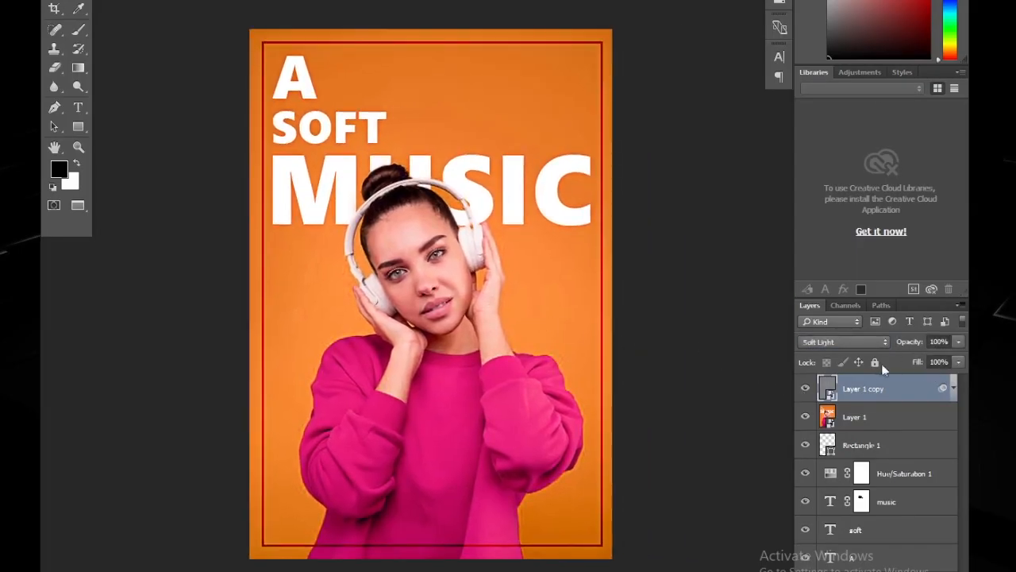
pyautogui.click(944, 341)
pyautogui.write('3')
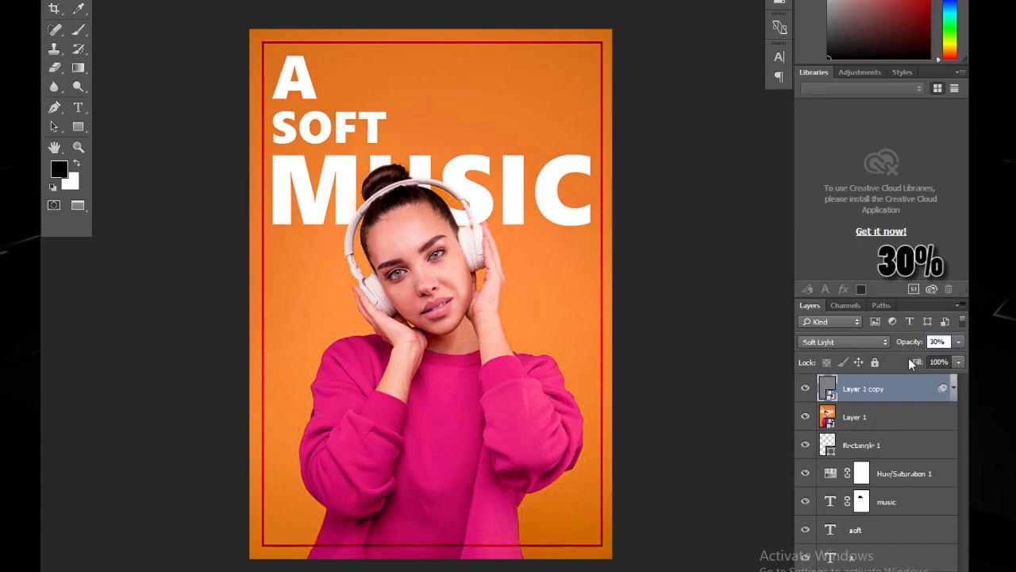
pyautogui.press('Return')
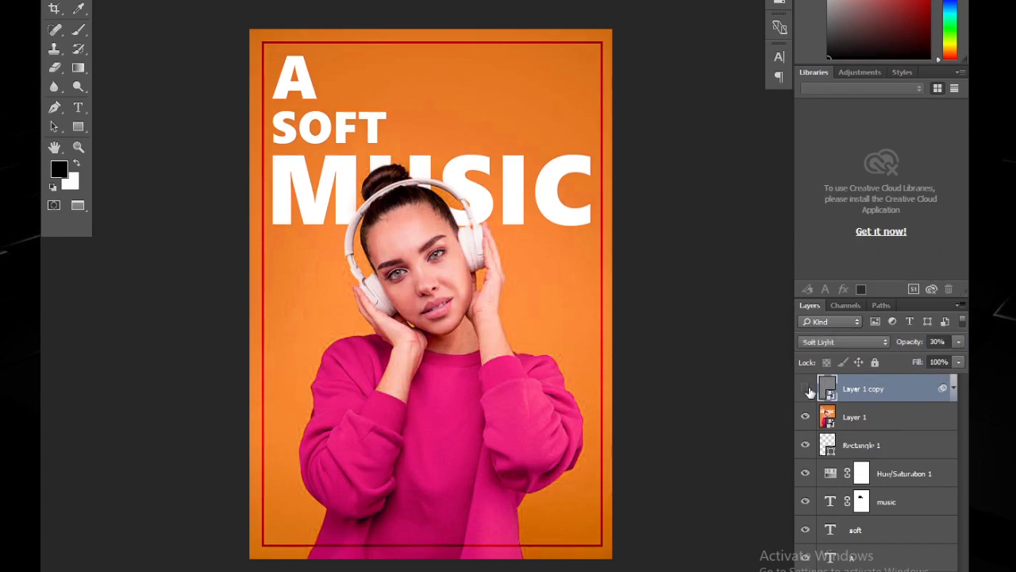
pyautogui.click(807, 389)
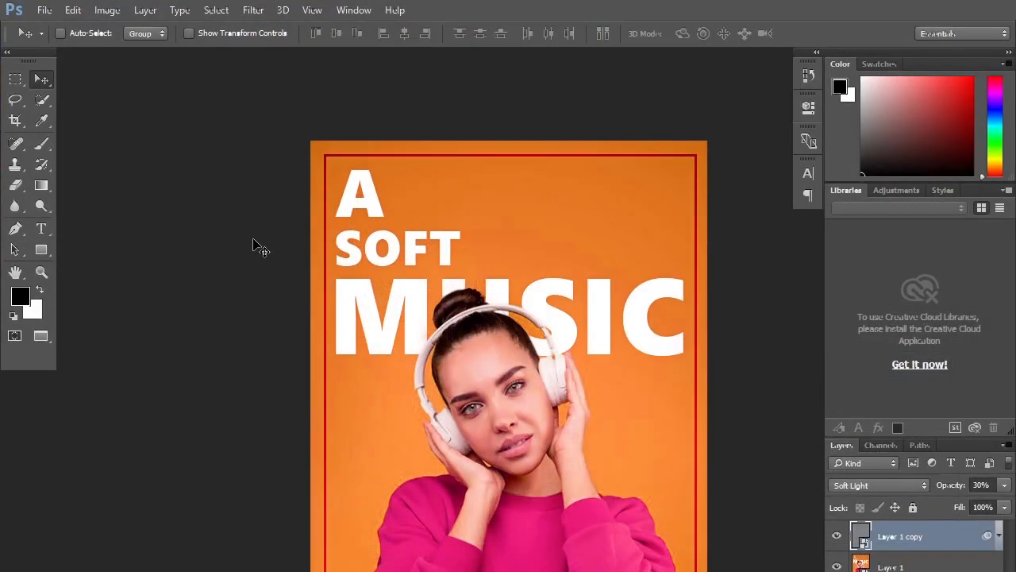
# Open the export options for the finished poster
pyautogui.click(45, 10)
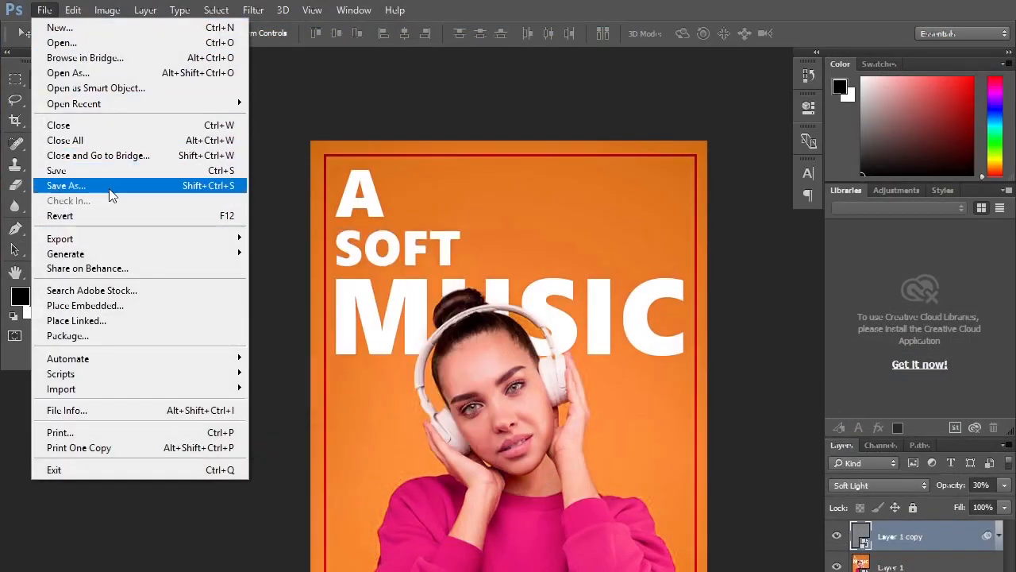
pyautogui.moveTo(124, 241)
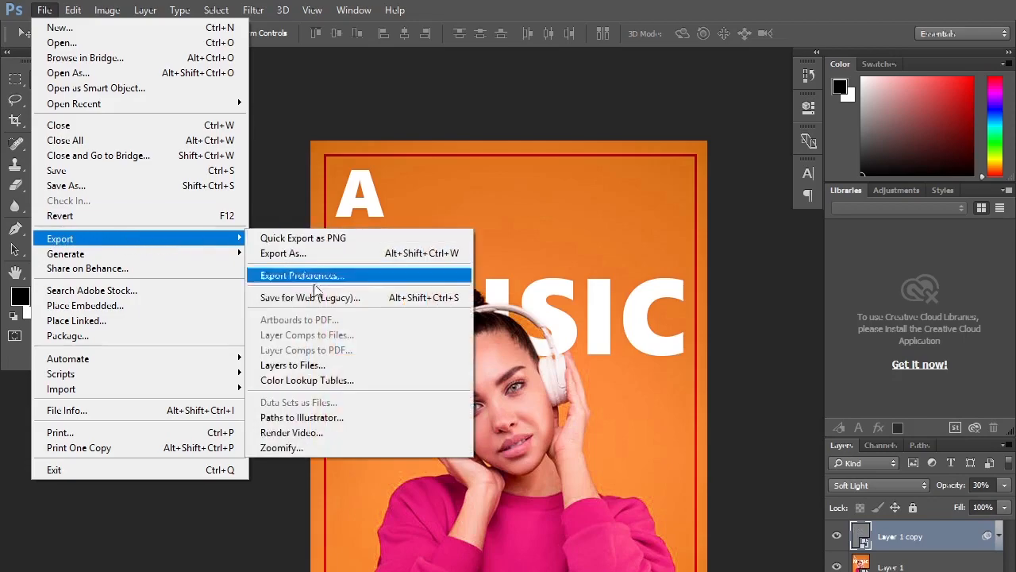